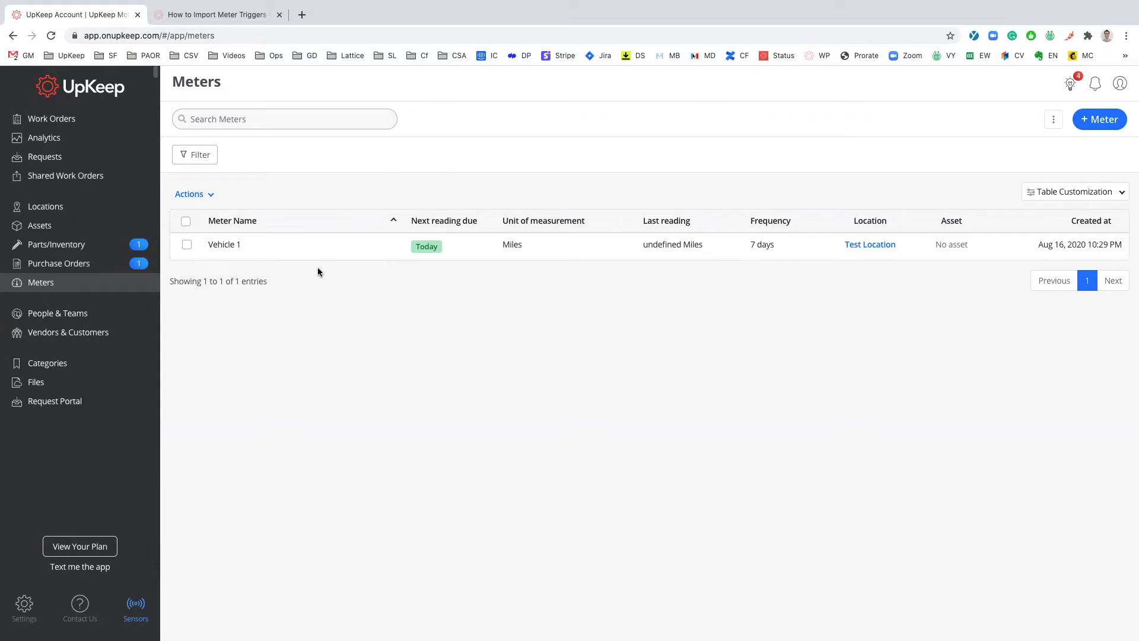
Step: Open the Vehicle 1 meter, review the fields of its new work order trigger form, and close everything without saving
left_click(320, 248)
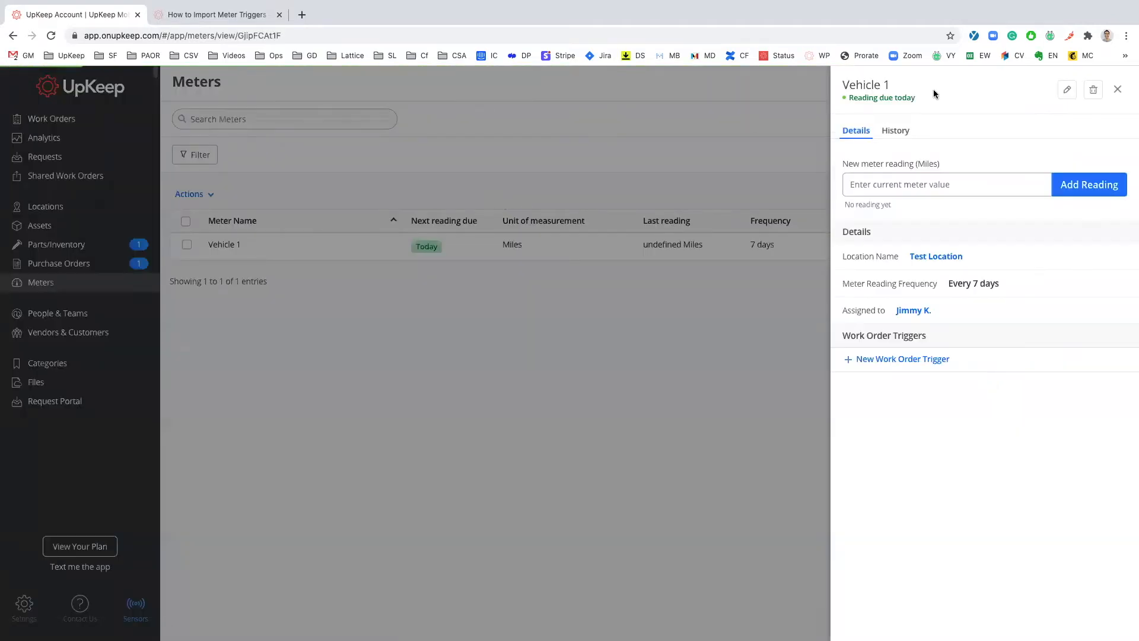
left_click(1007, 189)
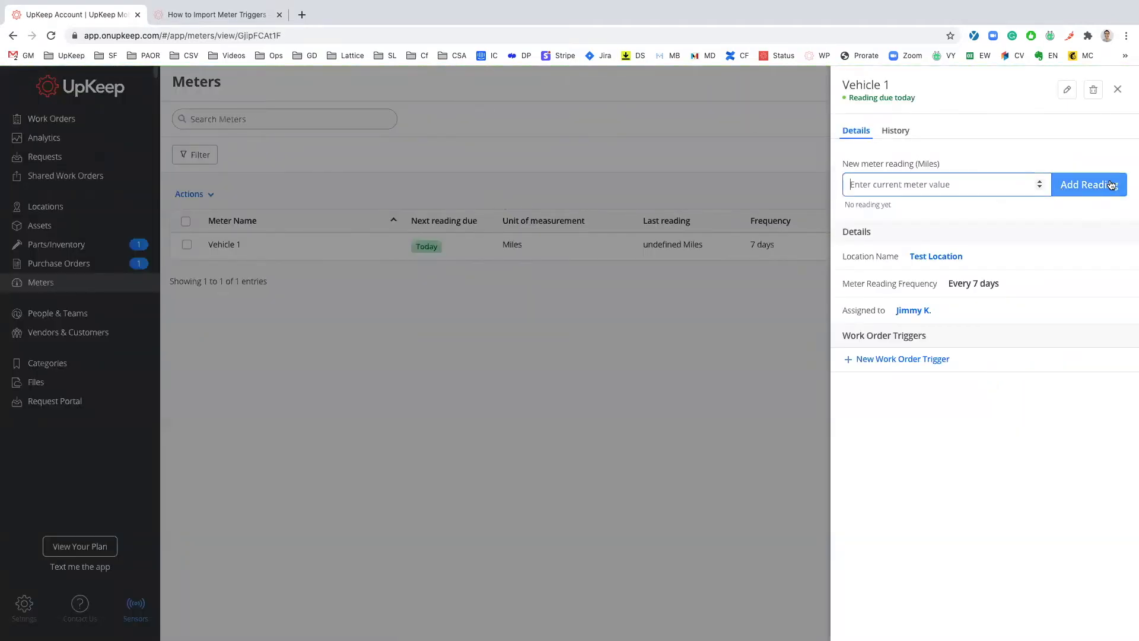
left_click(905, 367)
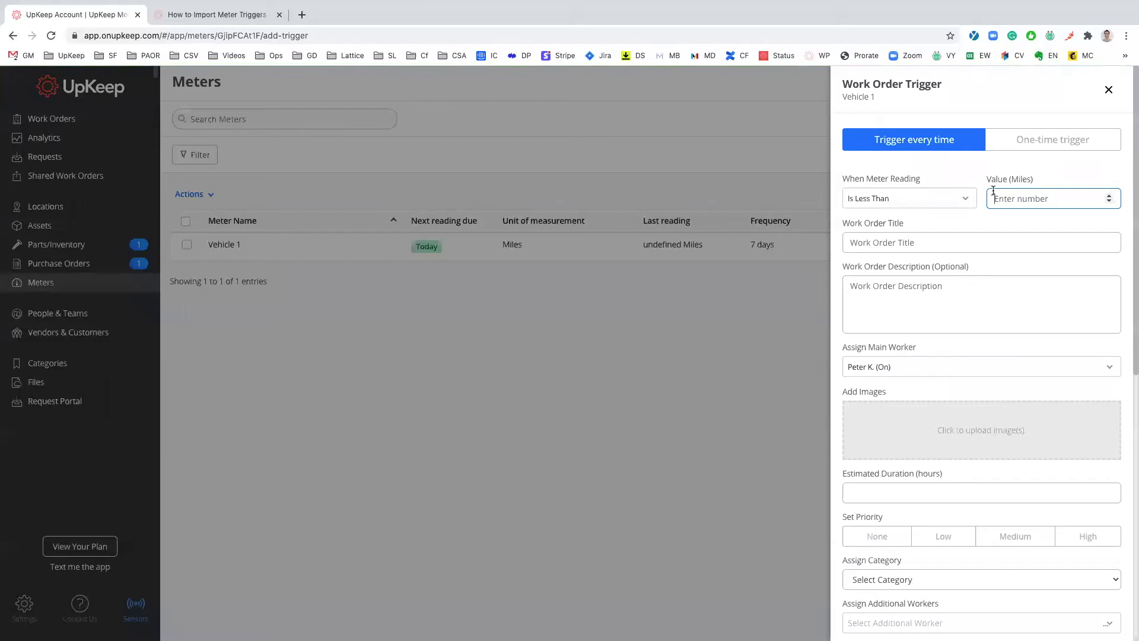
scroll(1009, 160, "down", 3)
scroll(1007, 163, "down", 5)
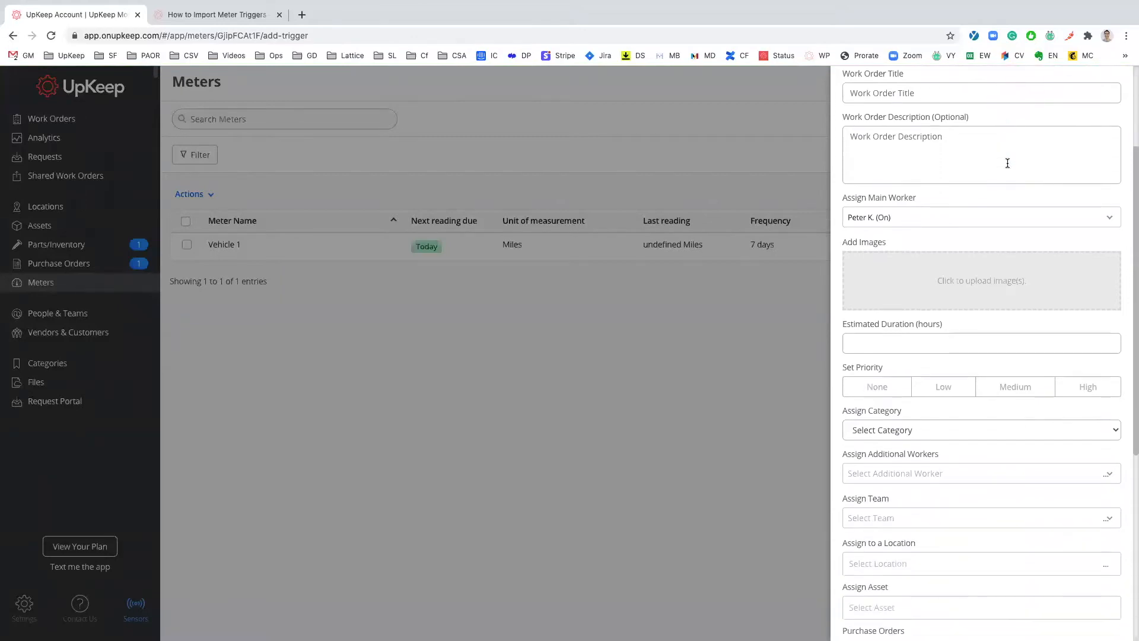
scroll(1009, 169, "up", 7)
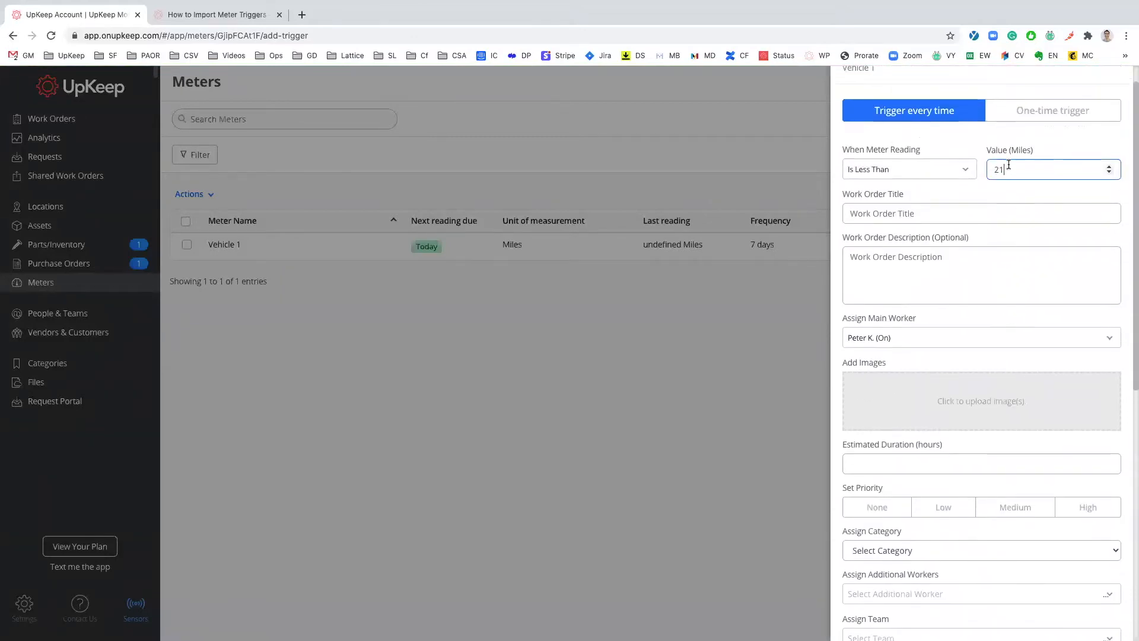
scroll(949, 205, "up", 2)
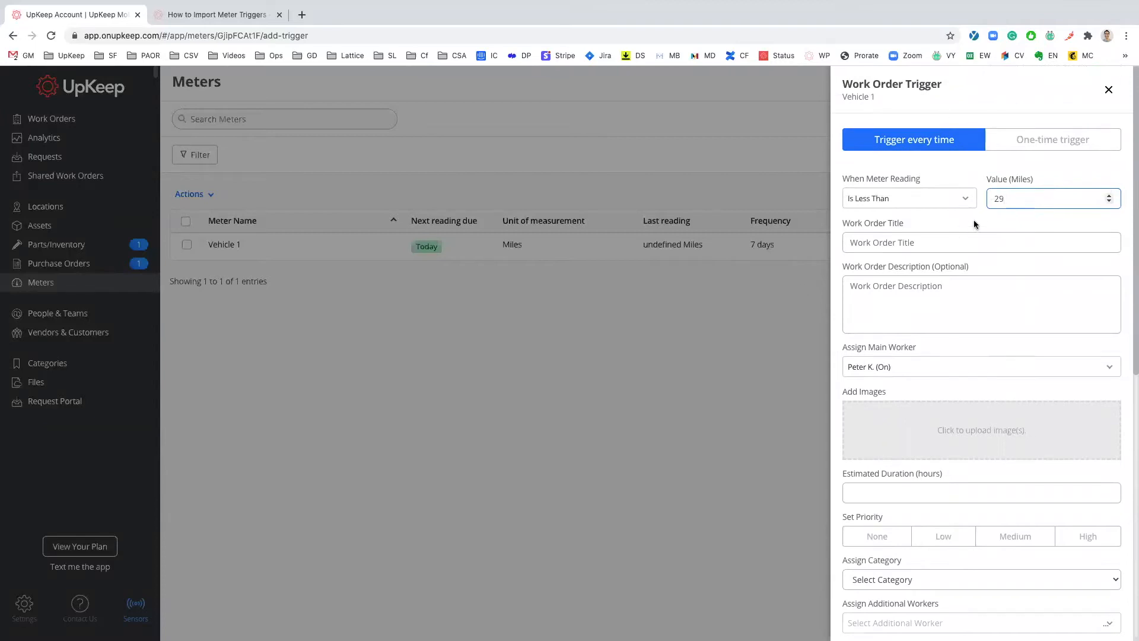
left_click(1109, 90)
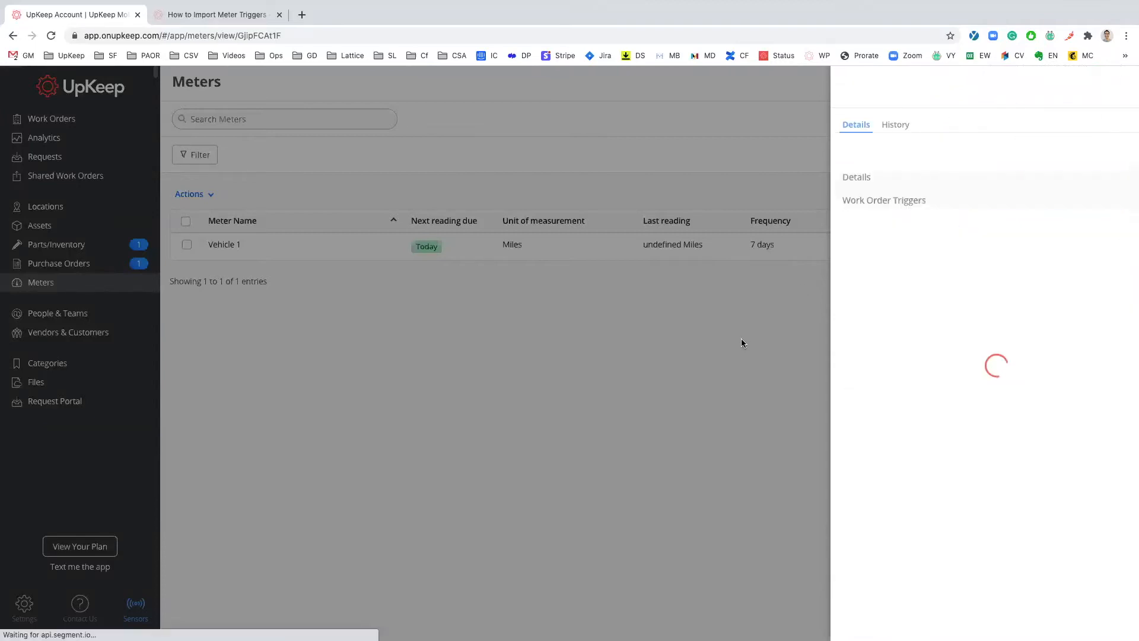
left_click(698, 353)
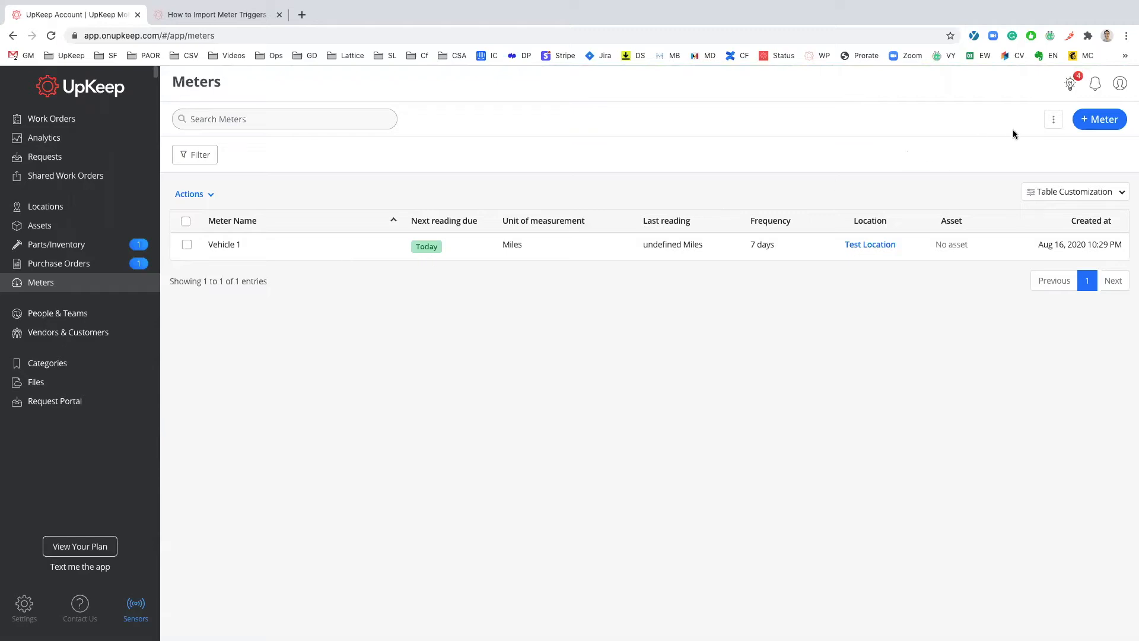
Step: Open the meter trigger import page for the meters
left_click(1052, 123)
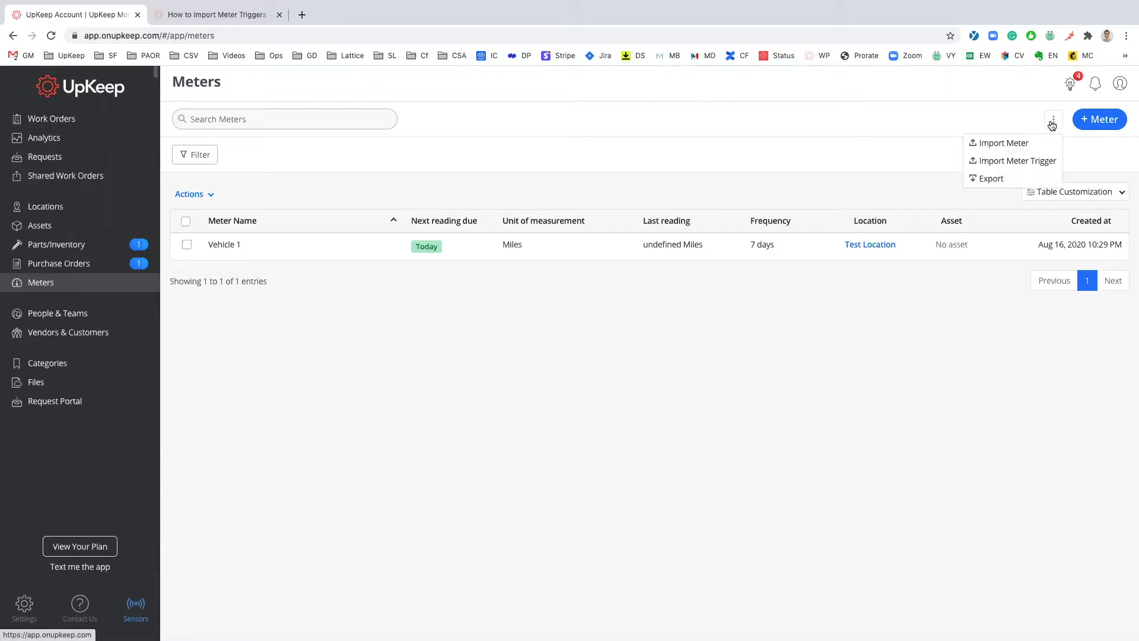
left_click(1036, 162)
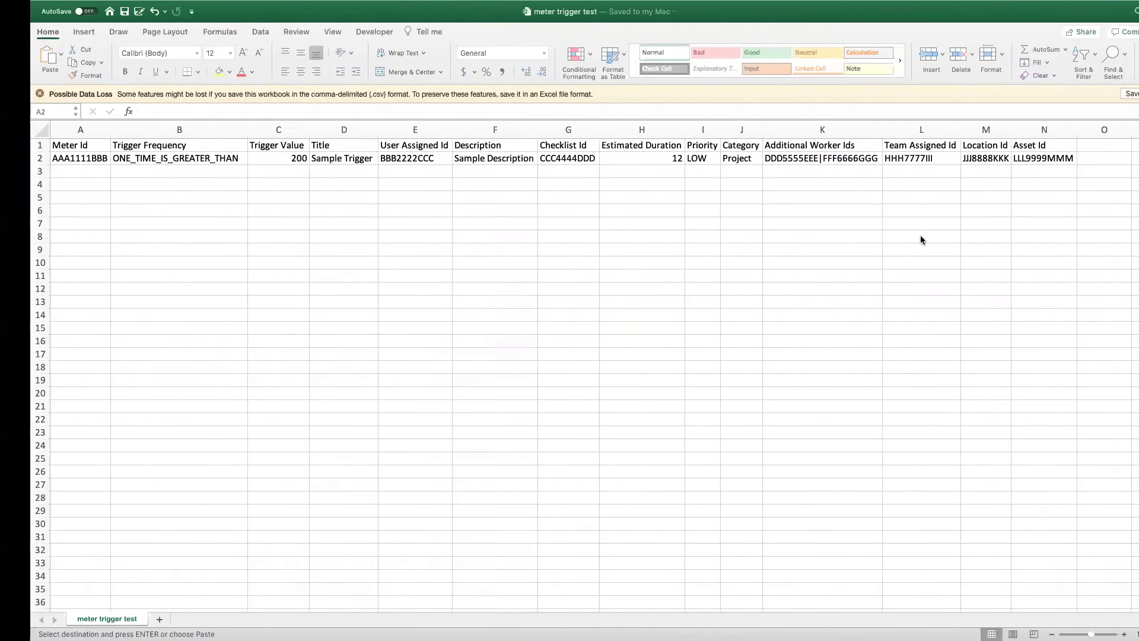
Step: In Excel, dismiss the data loss notice and examine the header row and sample entries in row 2 of the meter trigger test file
left_click(10, 94)
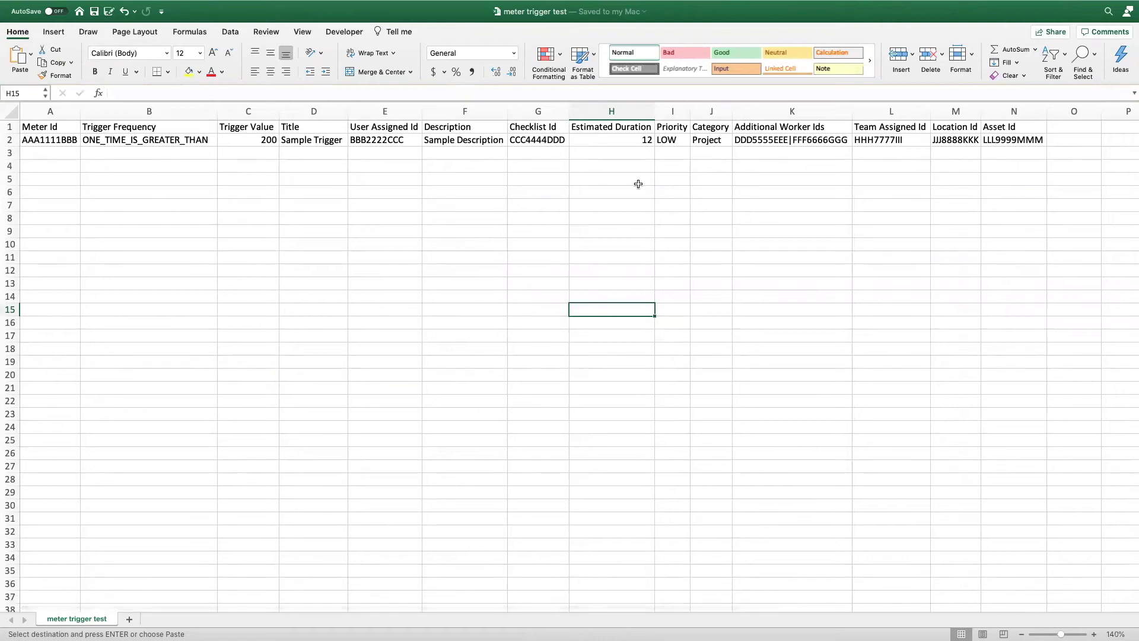
left_click(255, 176)
left_click(83, 161)
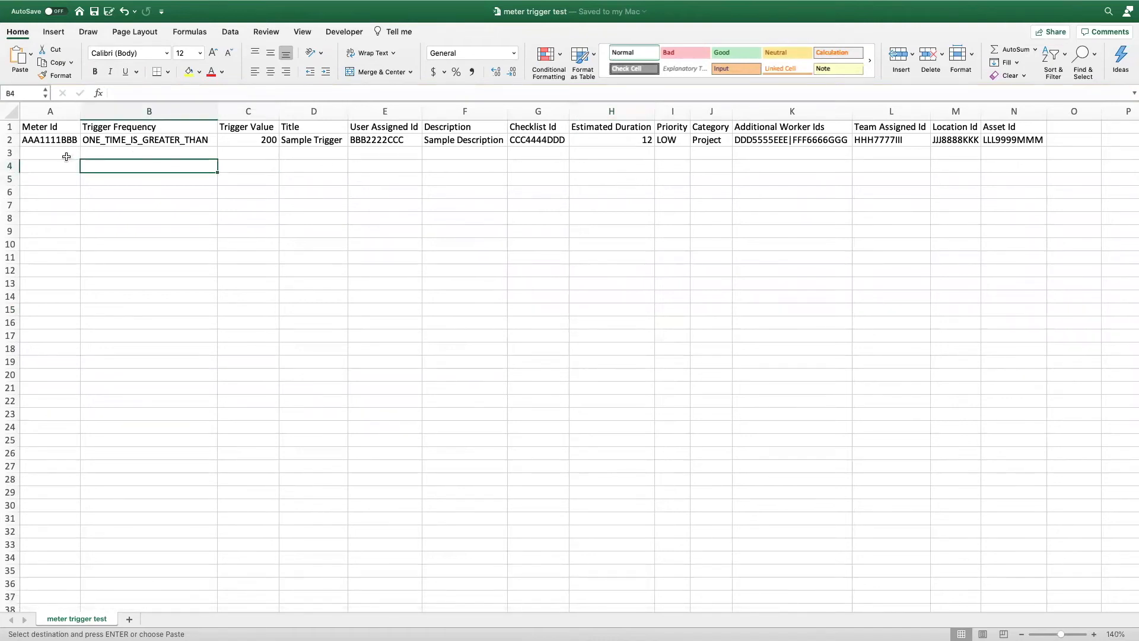
left_click(9, 127)
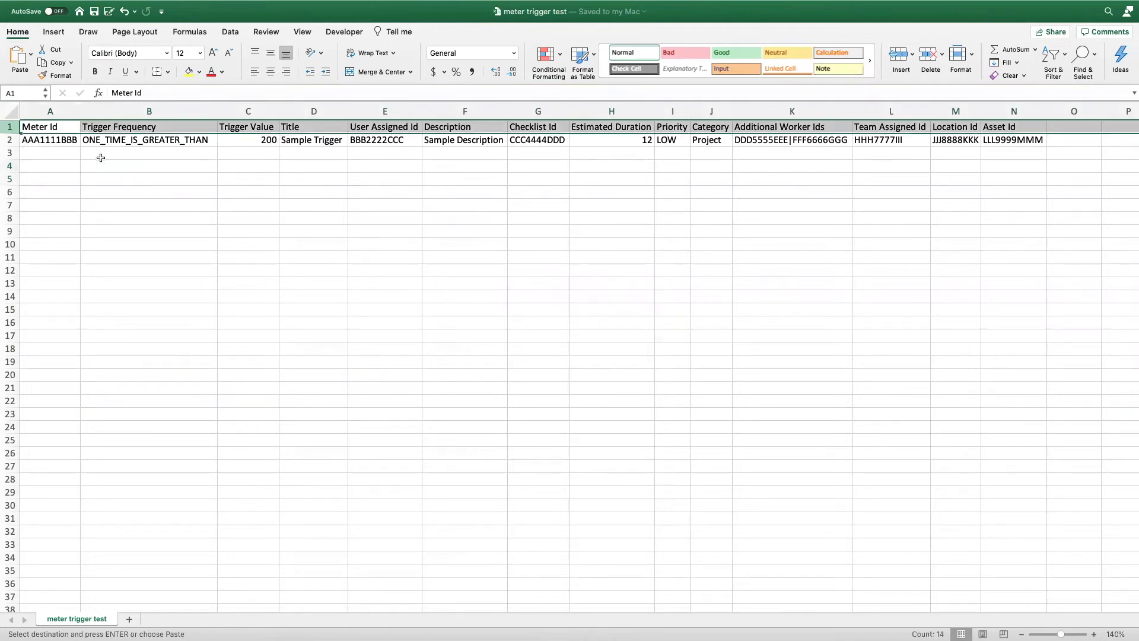
left_click(61, 163)
left_click(11, 140)
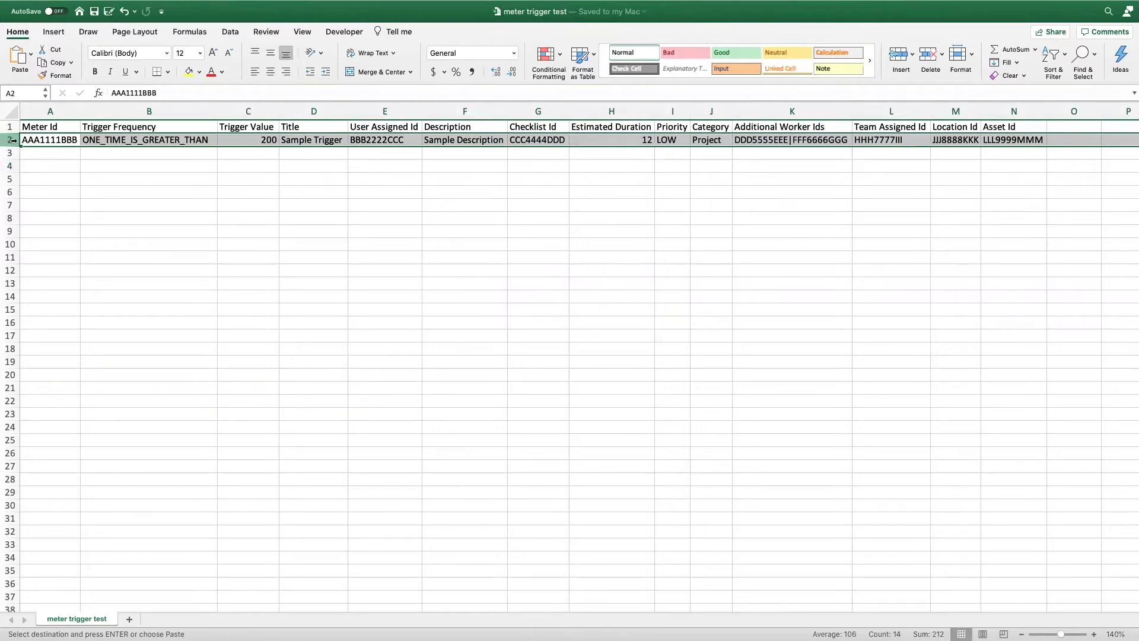
left_click(59, 139)
left_click(189, 143)
left_click(258, 143)
left_click(326, 140)
left_click(382, 141)
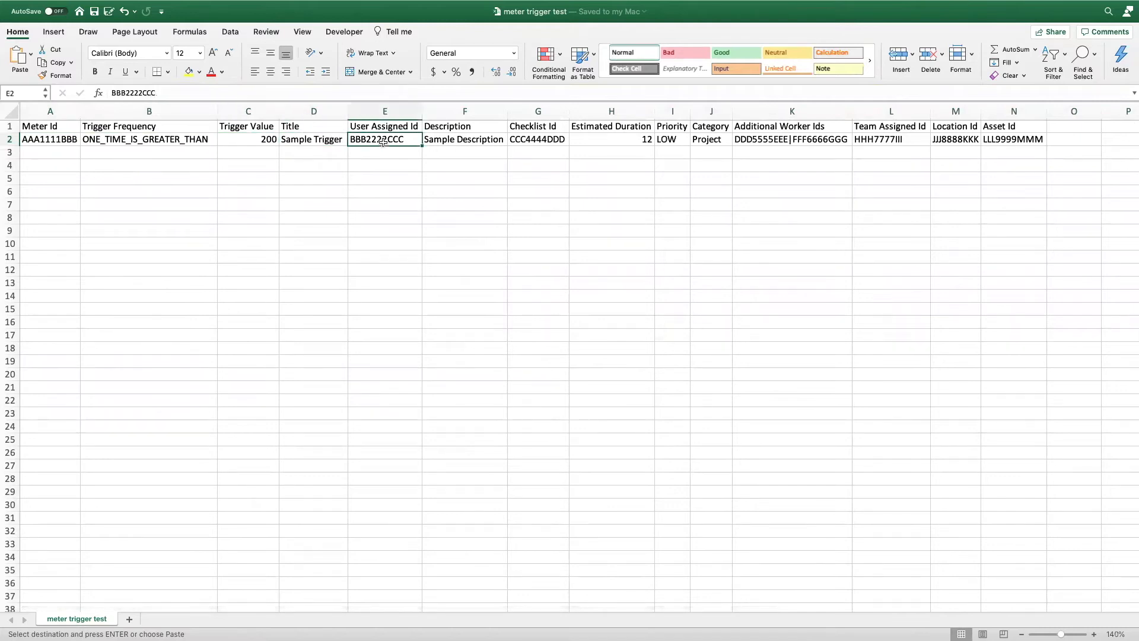
left_click(452, 143)
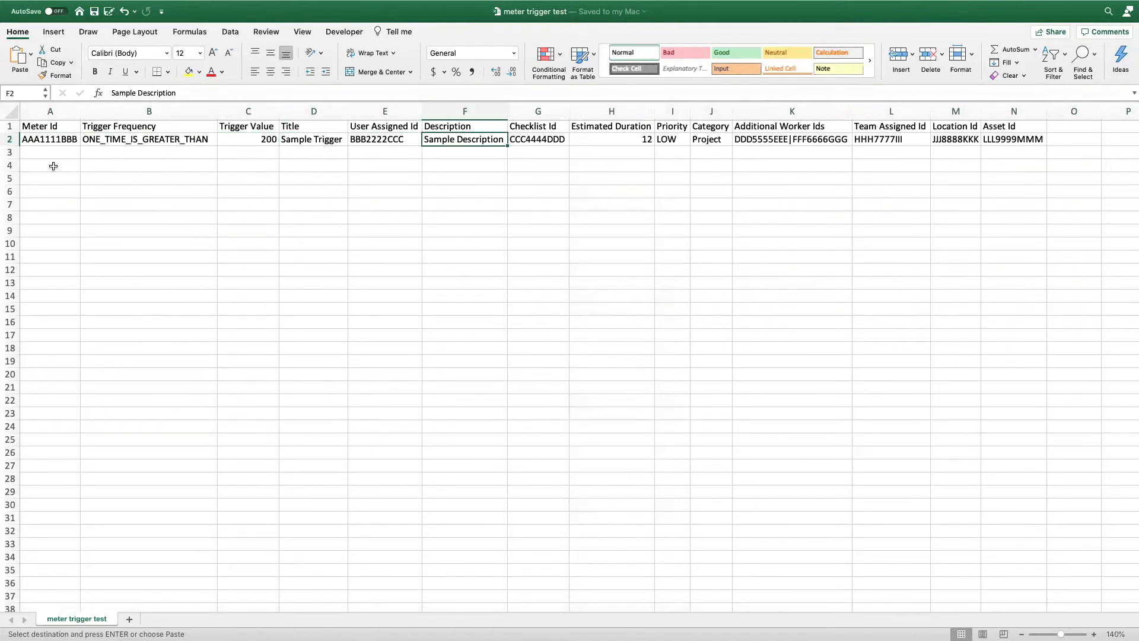
Step: Delete the sample trigger in row 2, keeping the column headers
left_click(10, 139)
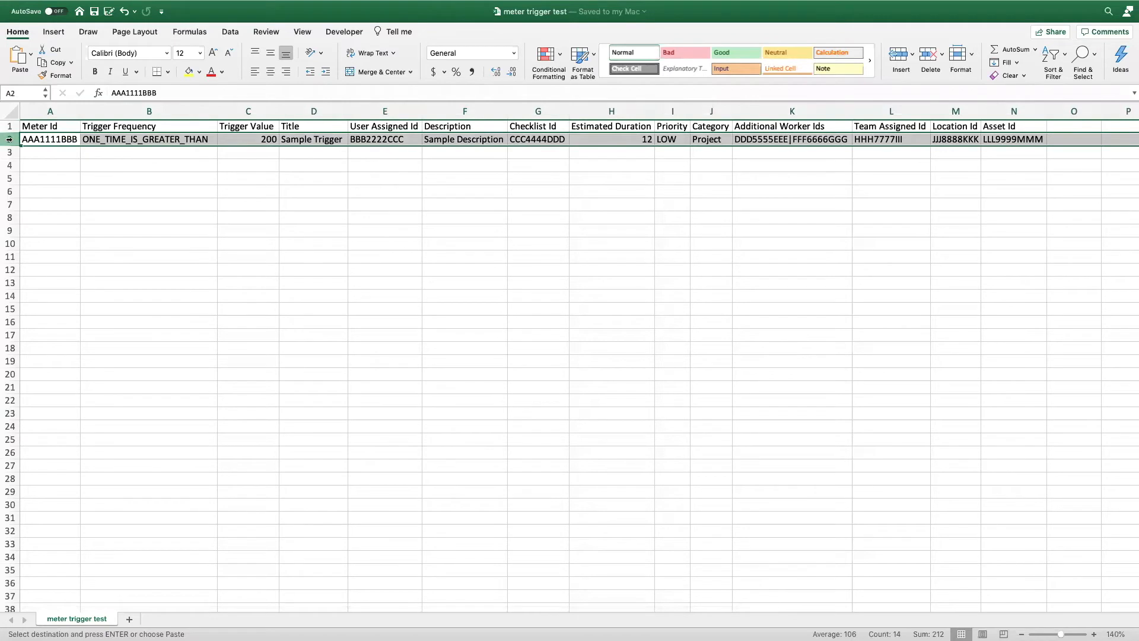
right_click(9, 139)
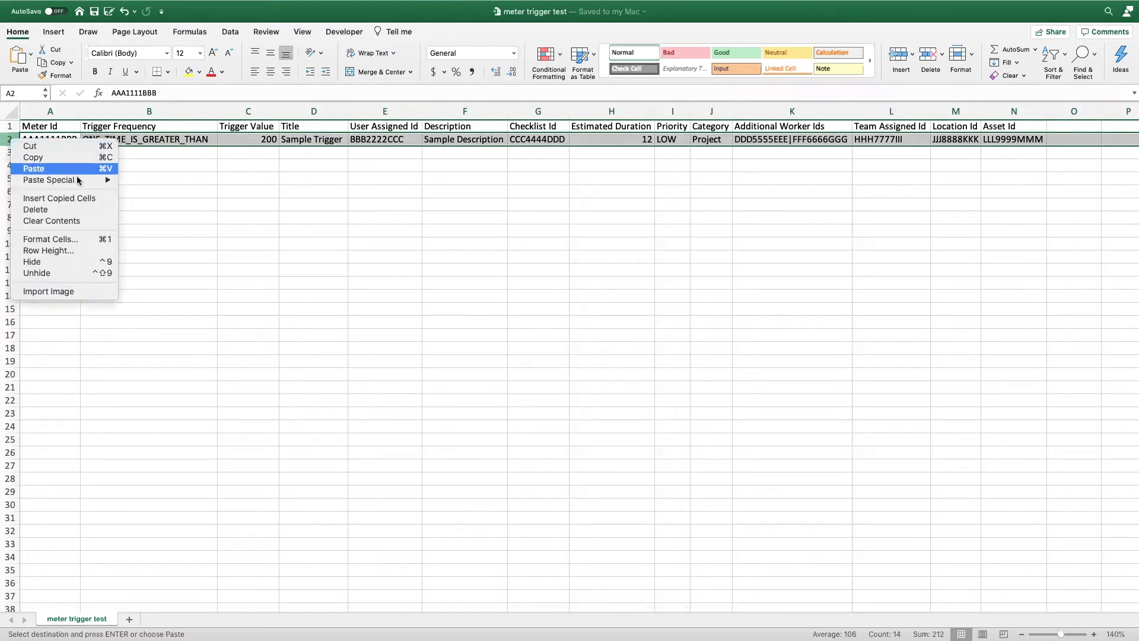
left_click(55, 210)
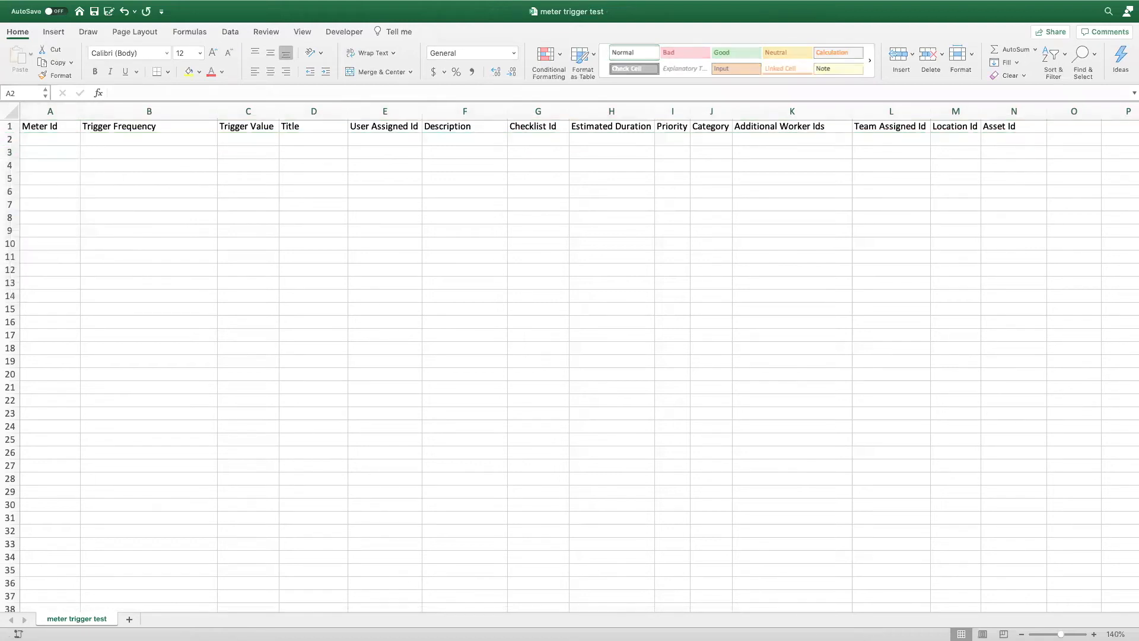
Step: Paste the prepared Vehicle 1 trigger record, with frequency EVERY_TIME_REACHES and value 5000, into row 2 below the headers
key("super+c")
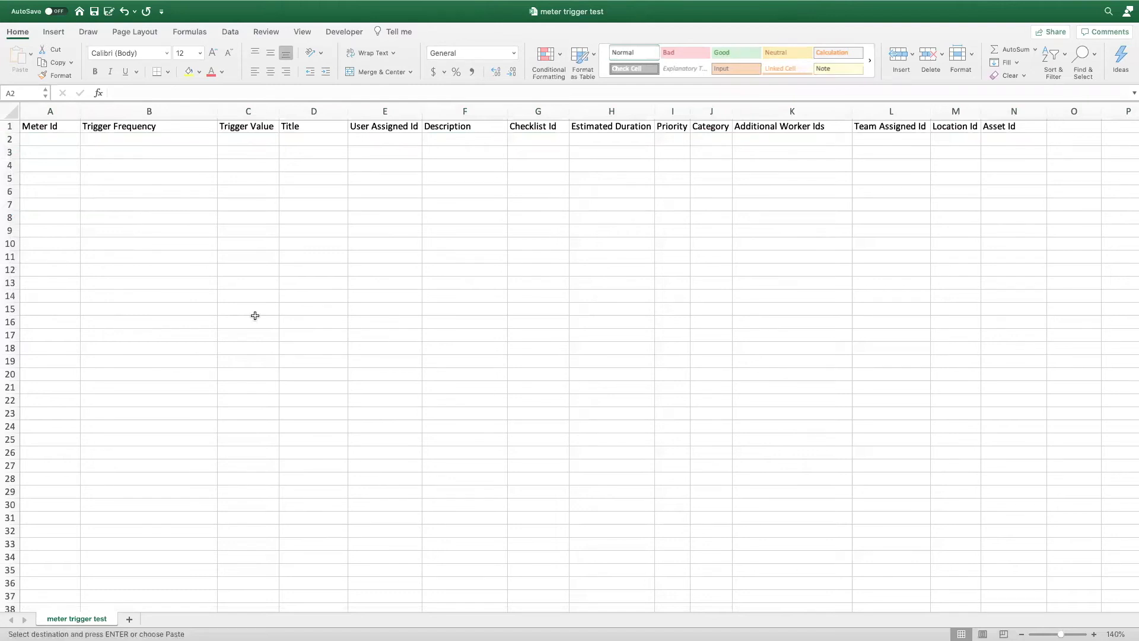
left_click(9, 139)
key("super+v")
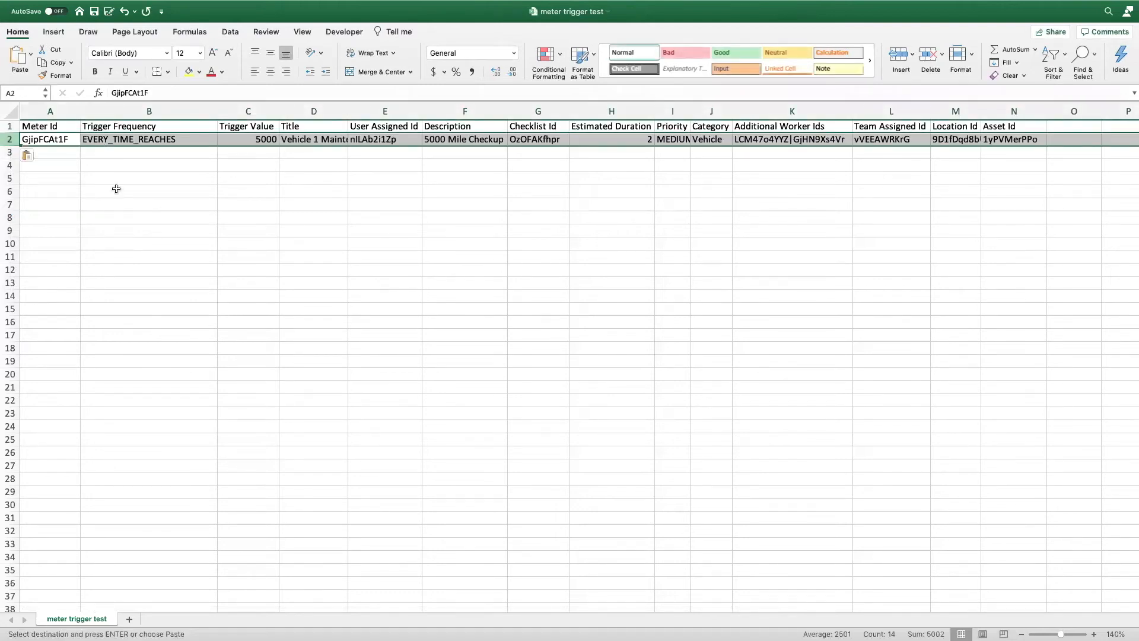
left_click_drag(135, 166, 137, 172)
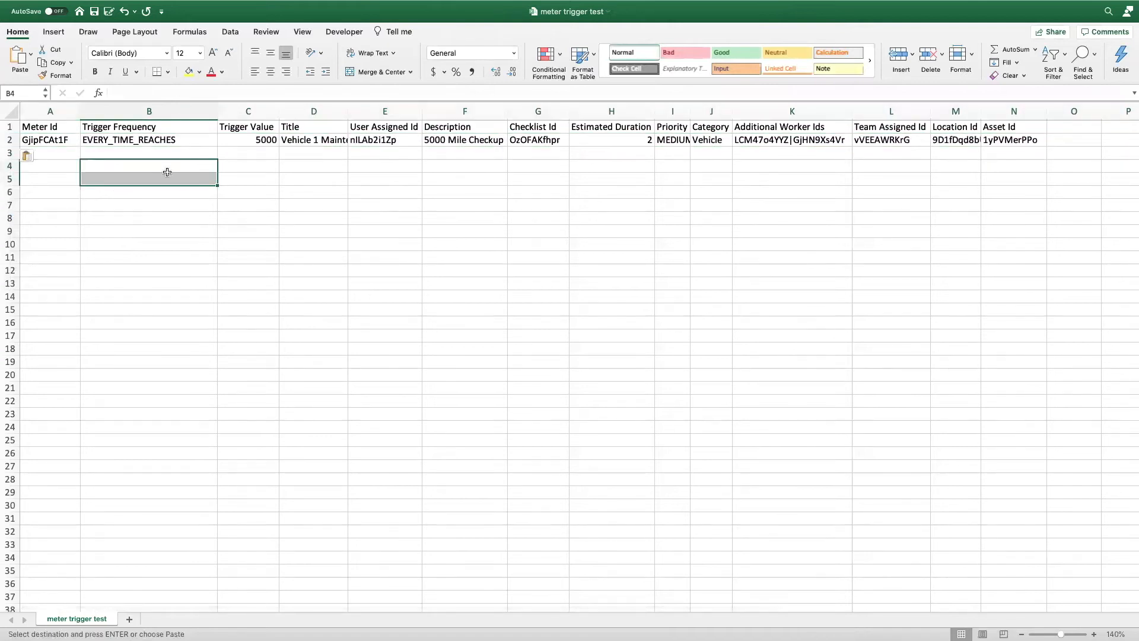
left_click(128, 202)
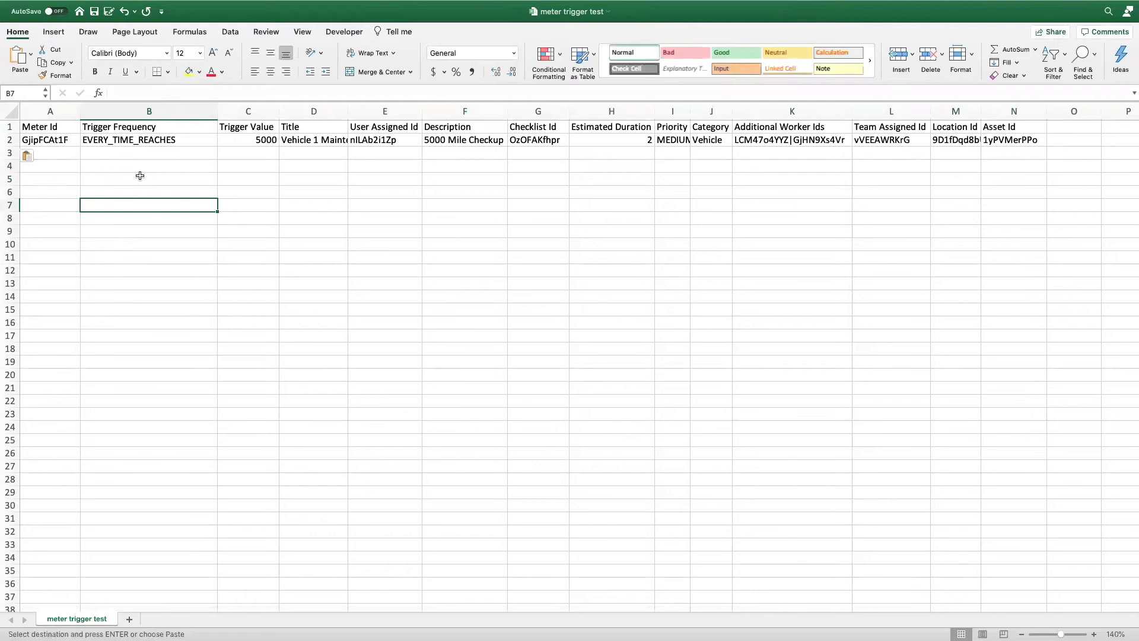
Step: Switch to the How to Import Meter Triggers article in the browser, examine its column guide, and return to the Excel spreadsheet
key("ctrl+Left")
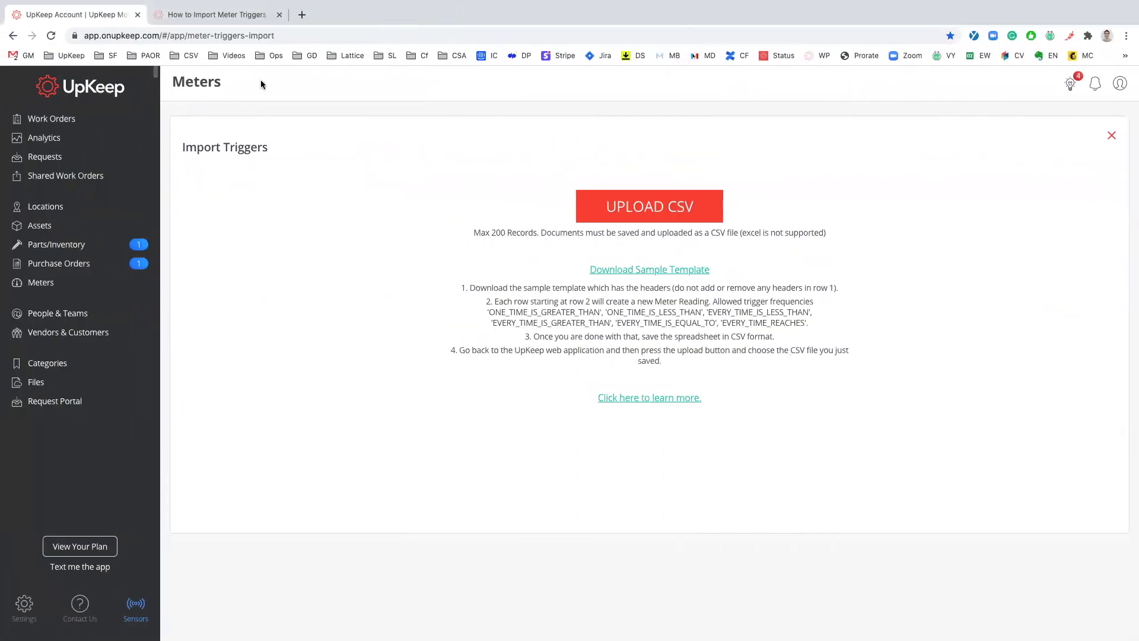
left_click(234, 16)
scroll(205, 277, "up", 4)
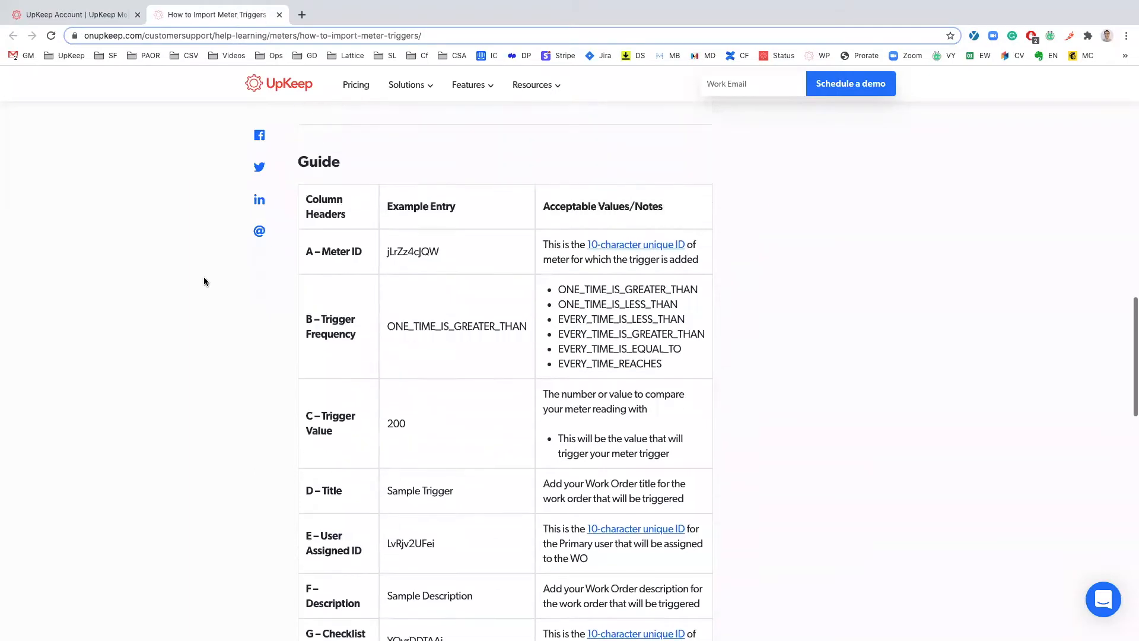
scroll(204, 276, "up", 12)
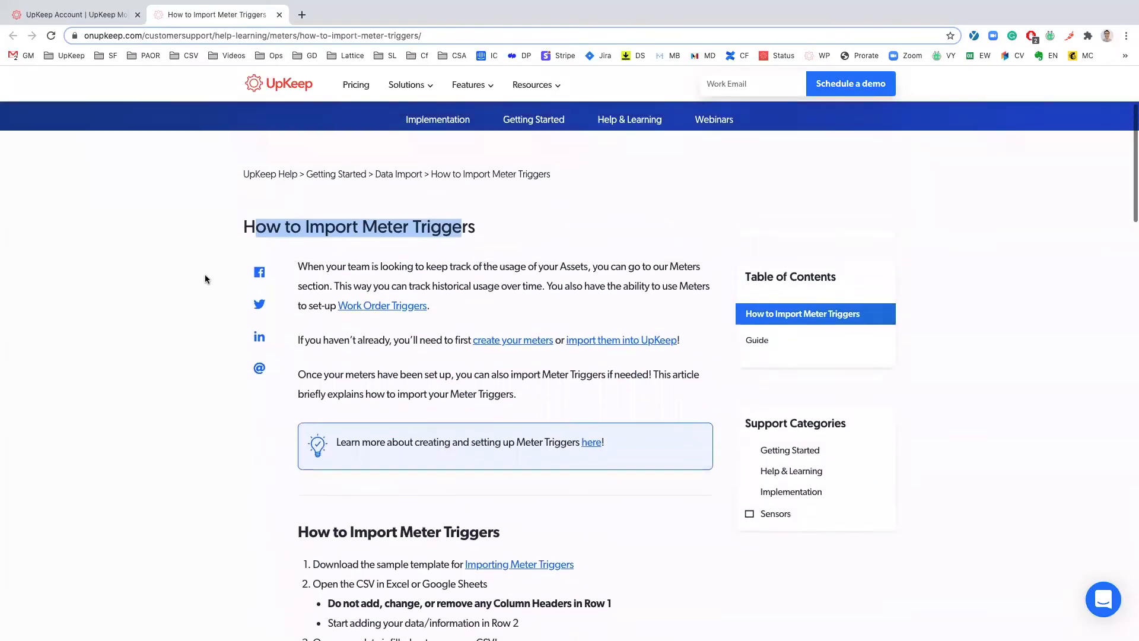
left_click(243, 300)
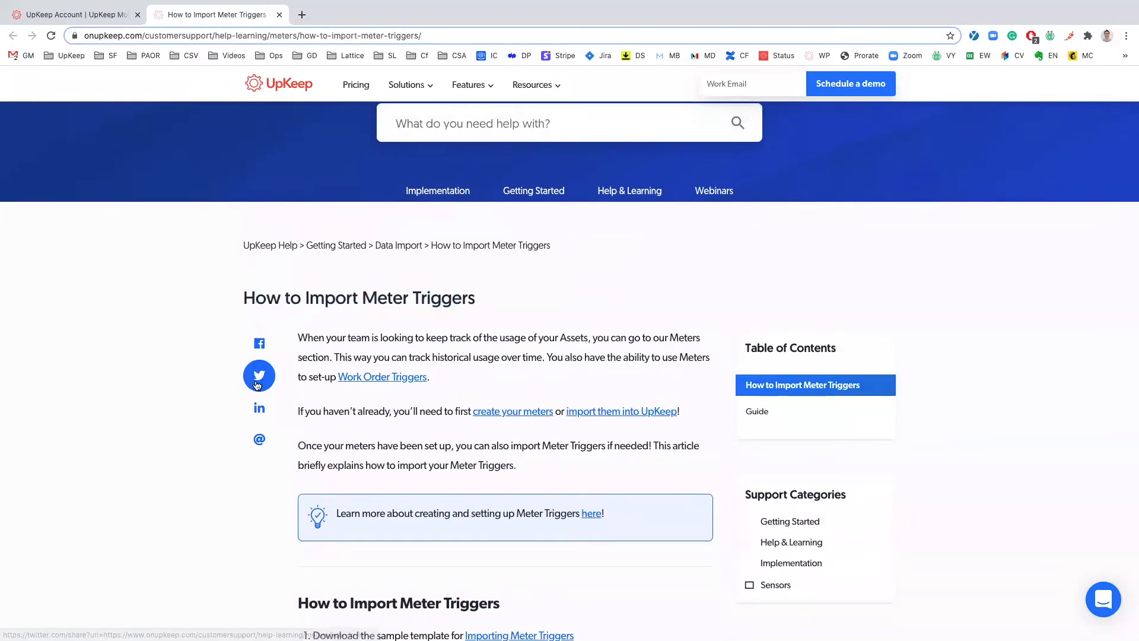
scroll(256, 383, "down", 2)
scroll(257, 385, "down", 15)
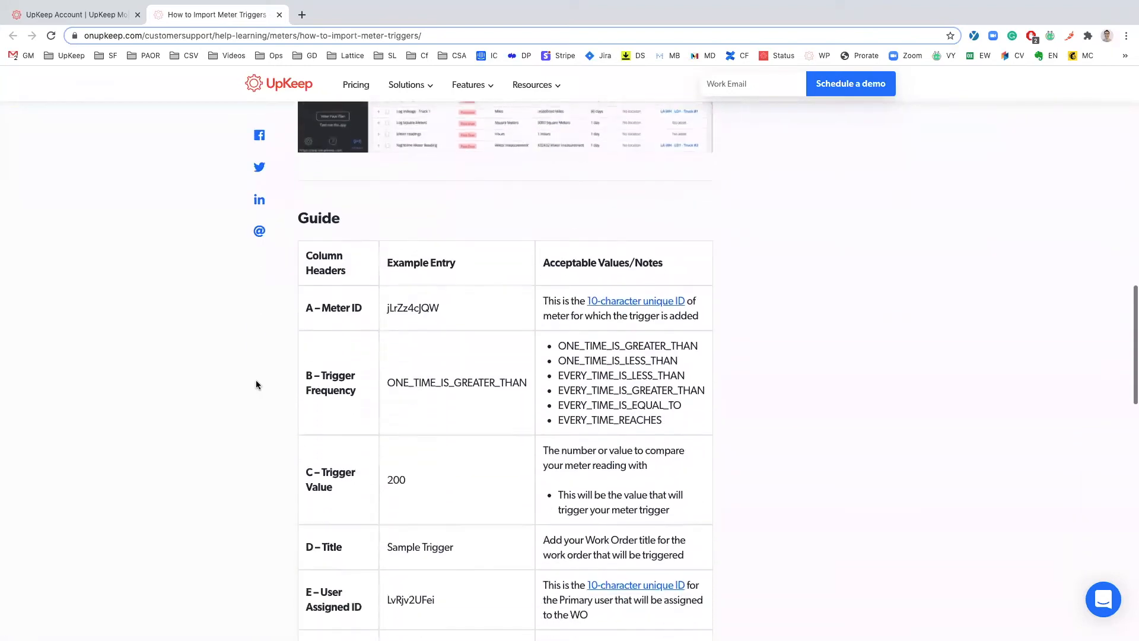
scroll(256, 384, "down", 1)
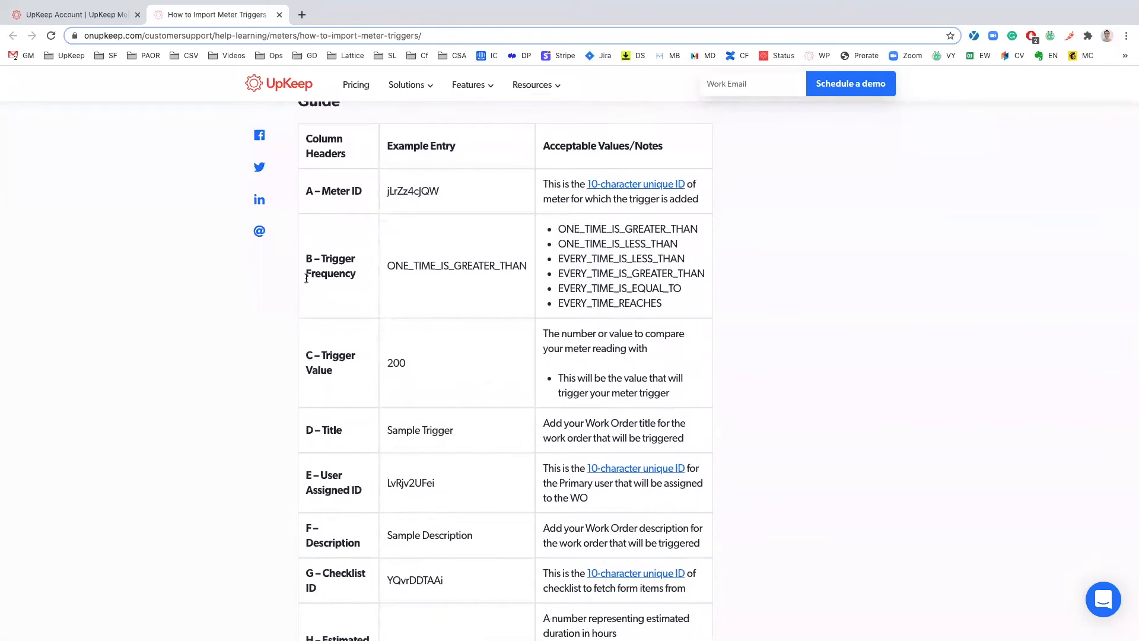
scroll(203, 358, "down", 2)
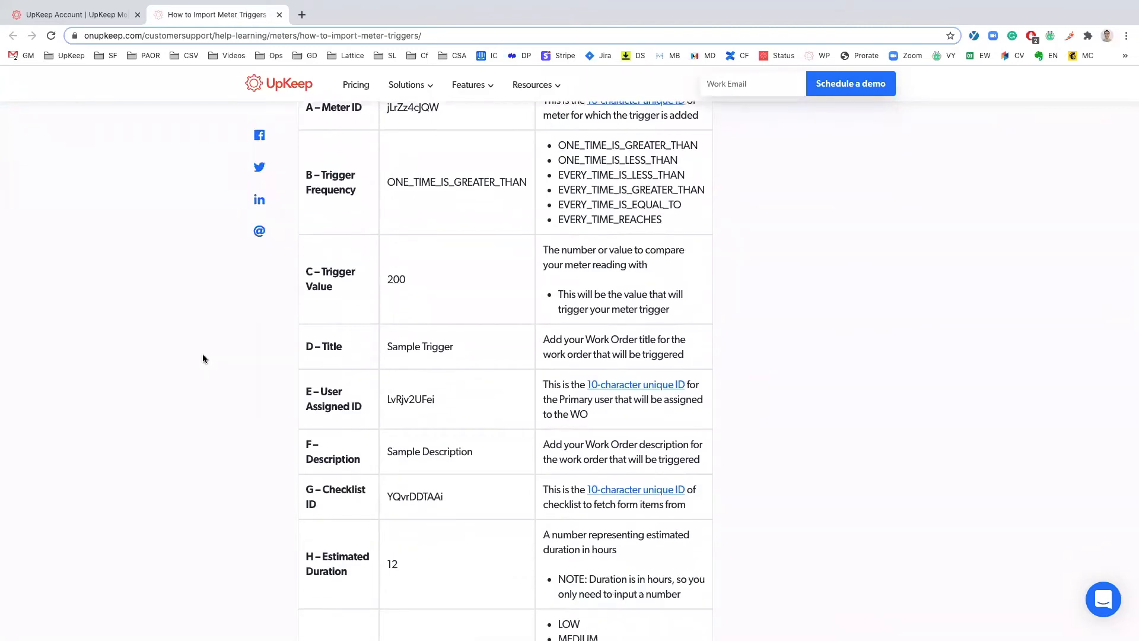
key("ctrl+Right")
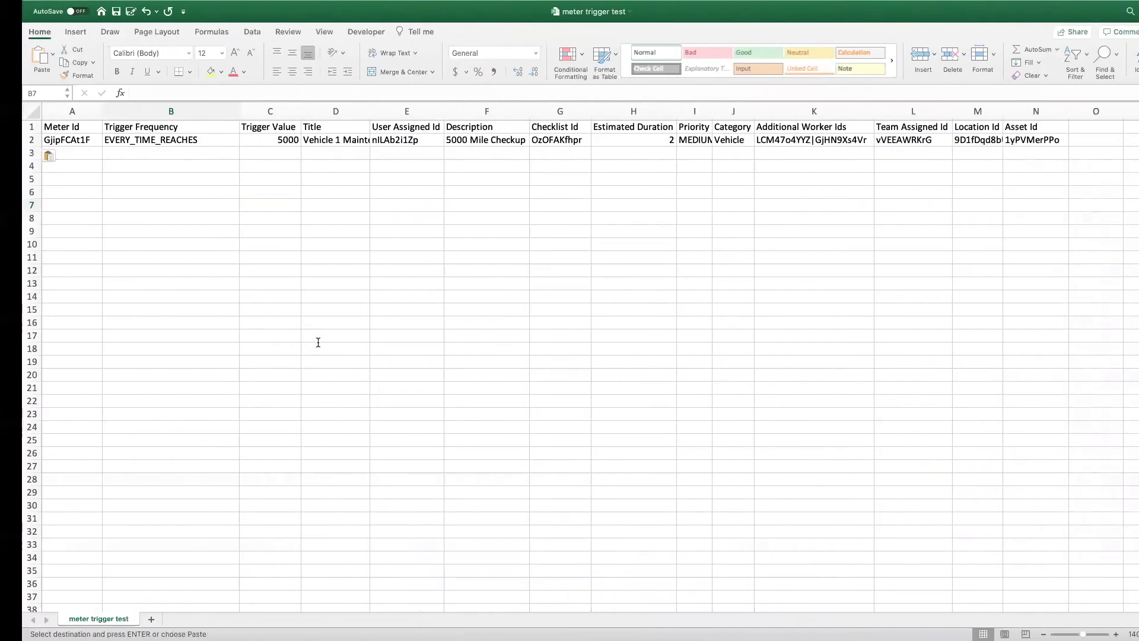
left_click(132, 178)
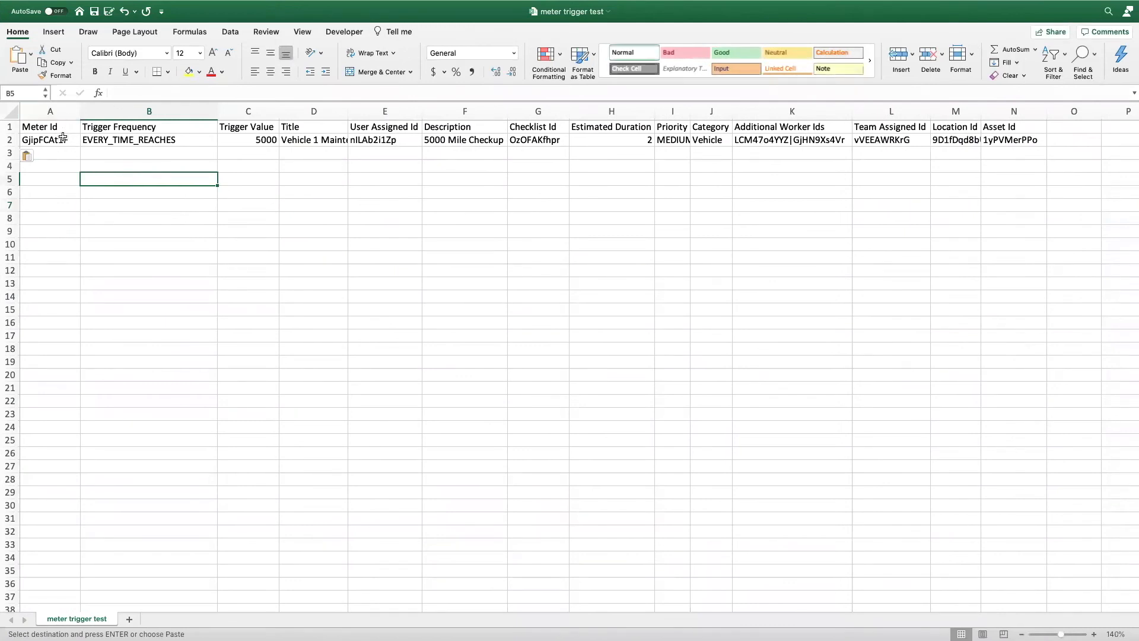
Step: Switch back to UpKeep in the browser and open the list of meters
key("ctrl+Left")
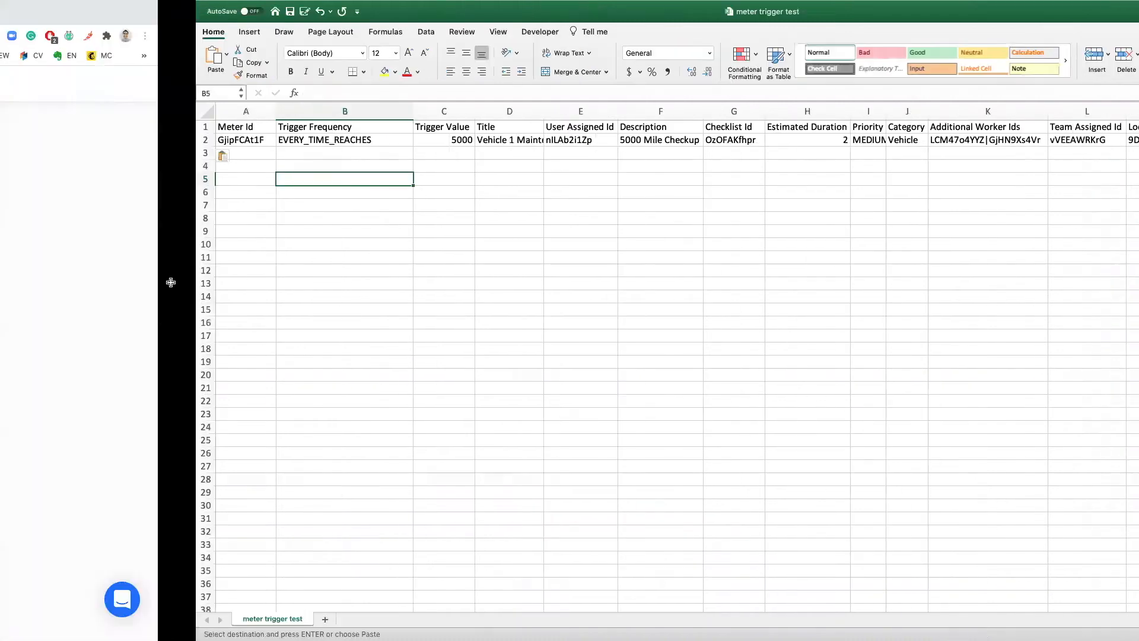
left_click(47, 15)
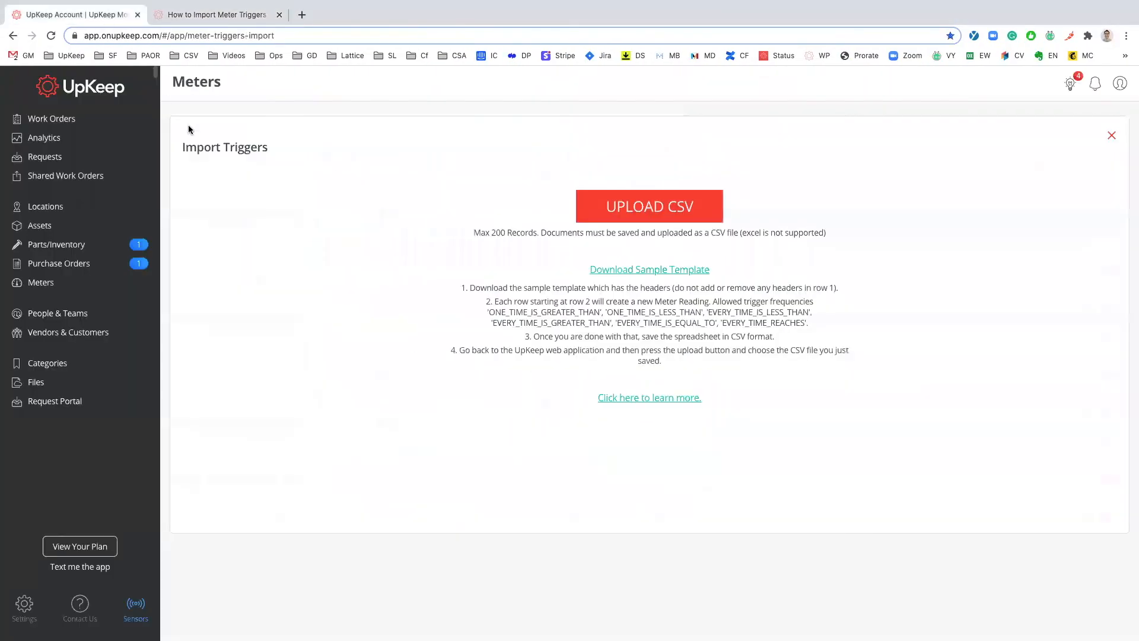
left_click(48, 287)
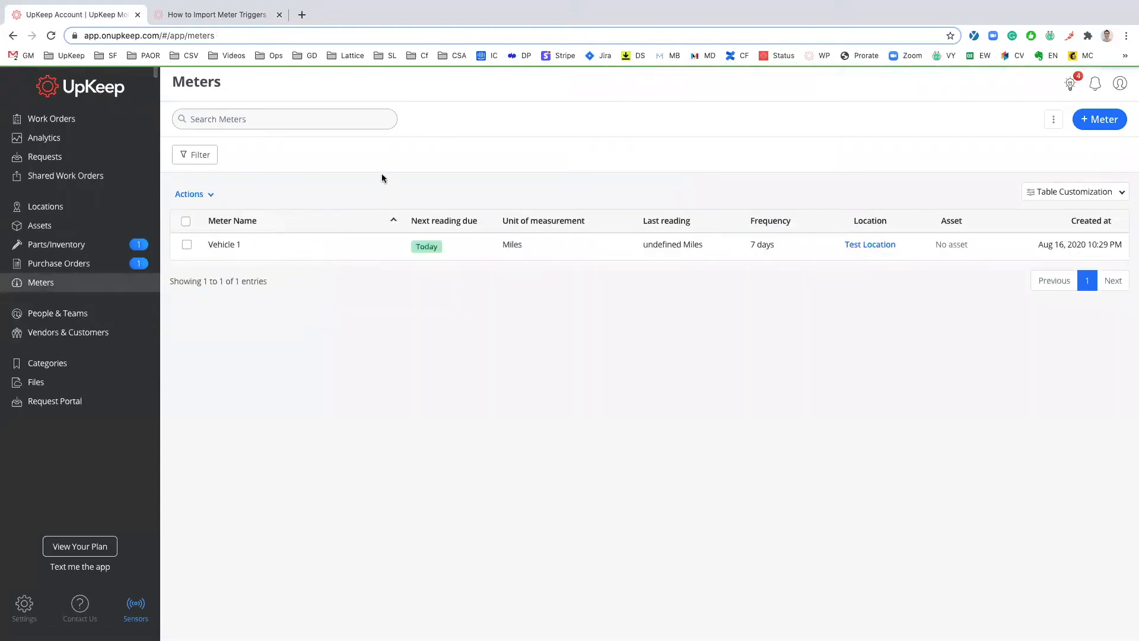
Step: Open the Vehicle 1 meter's details, highlight the meter ID in its web address, and return to the Excel spreadsheet
left_click(262, 254)
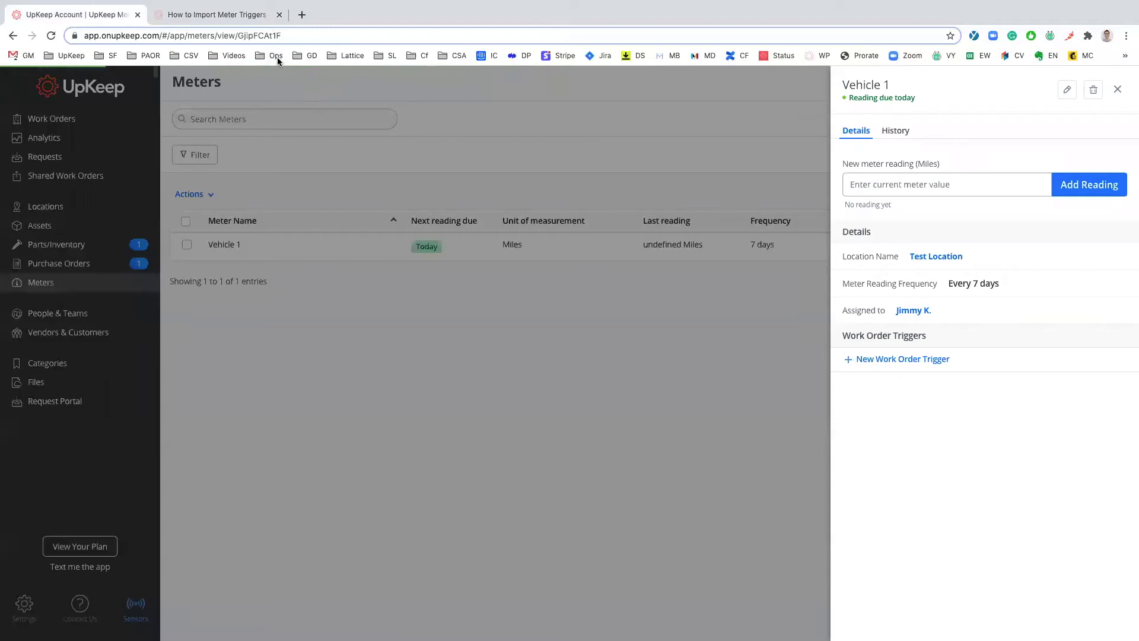
double_click(272, 35)
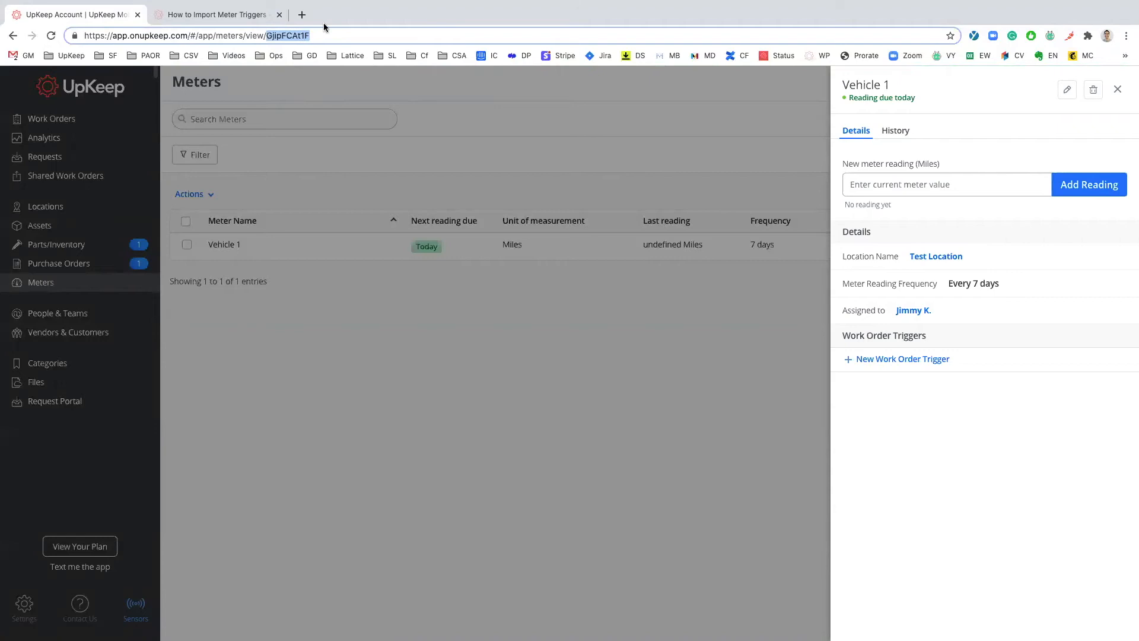
key("ctrl+Right")
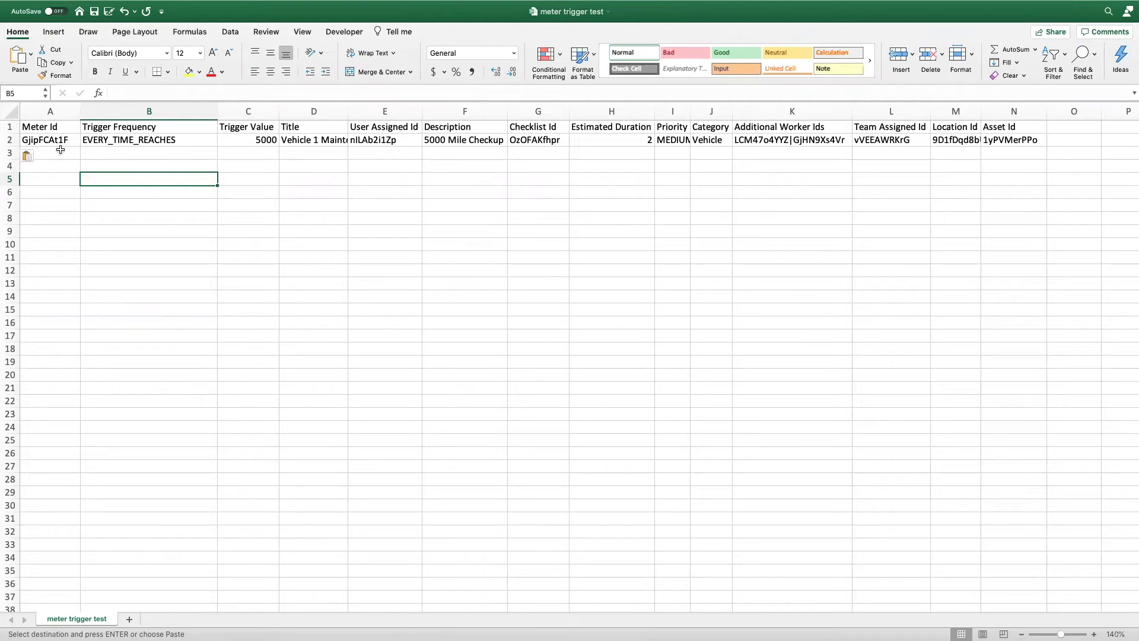
Step: Examine the Trigger Frequency and Trigger Value entries of the Vehicle 1 trigger in row 2
left_click(137, 152)
left_click(147, 143)
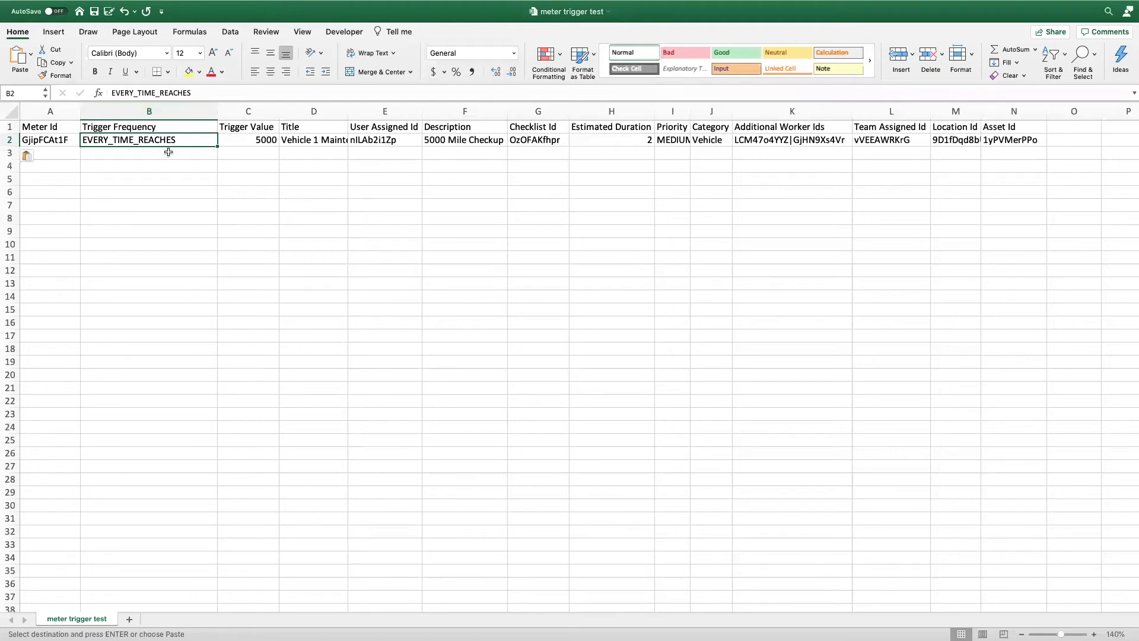
scroll(174, 148, "right", 2)
scroll(175, 147, "right", 3)
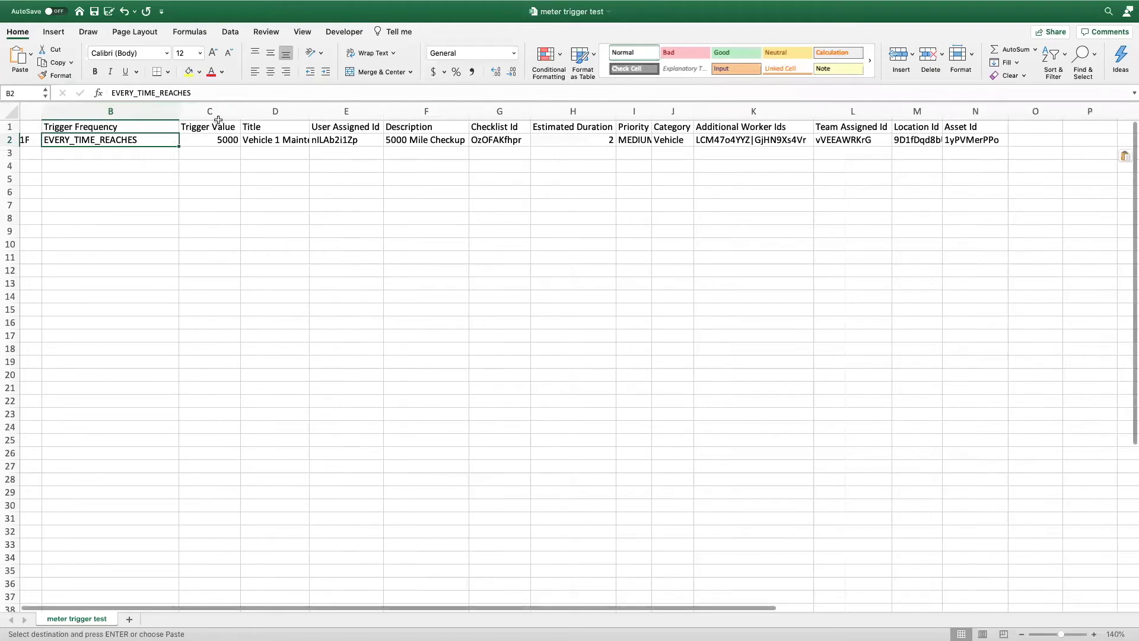
left_click(215, 139)
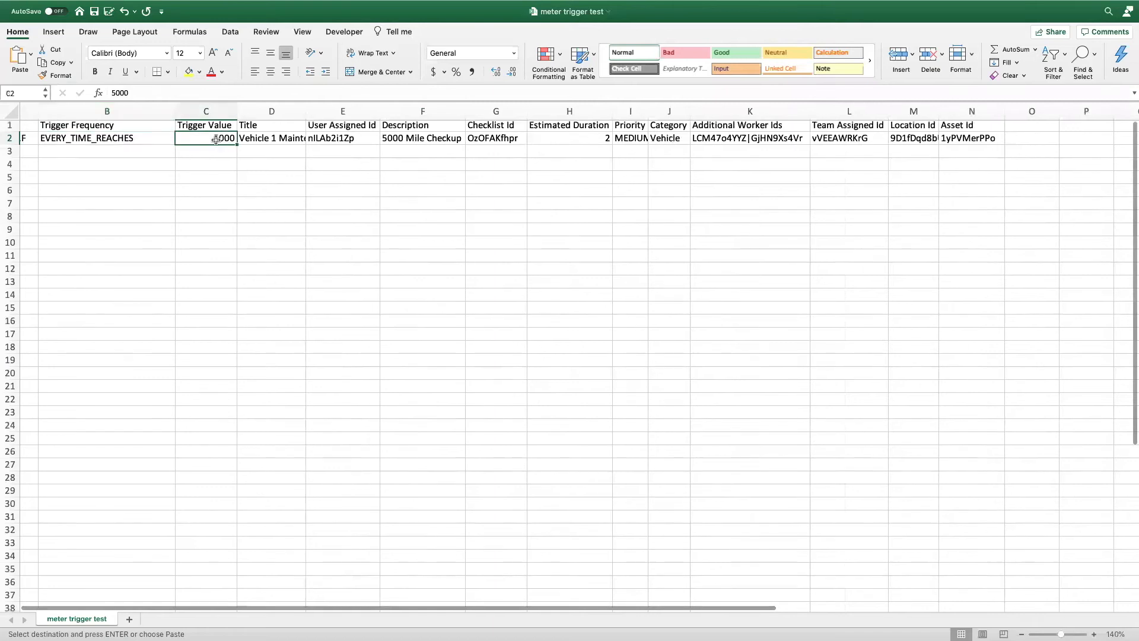
scroll(94, 147, "left", 1)
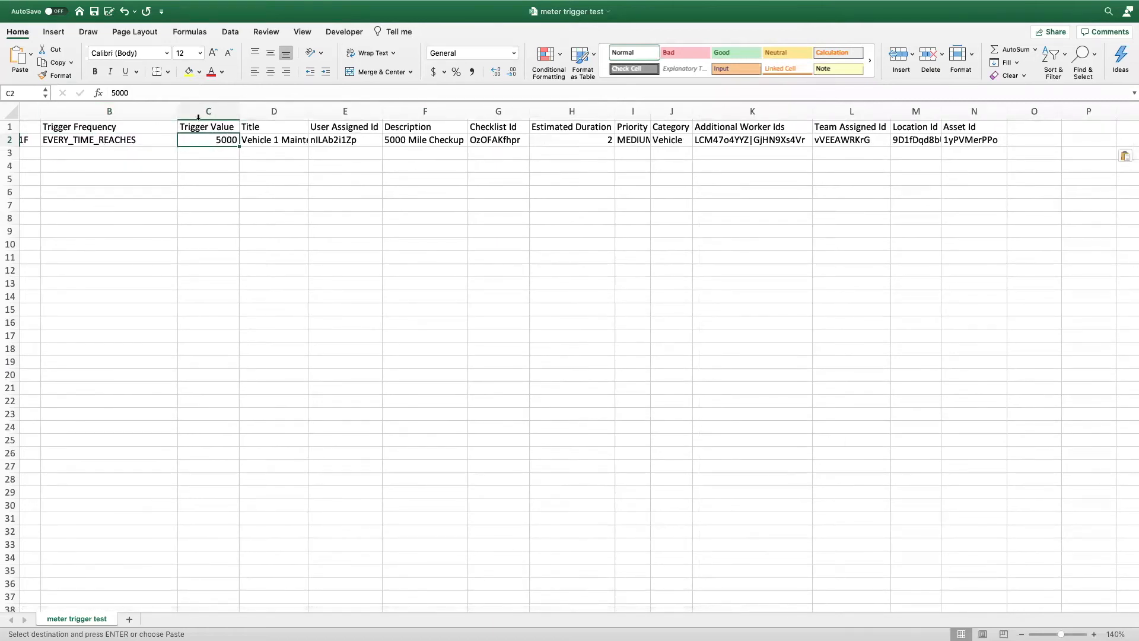
scroll(191, 145, "down", 1)
scroll(183, 158, "up", 1)
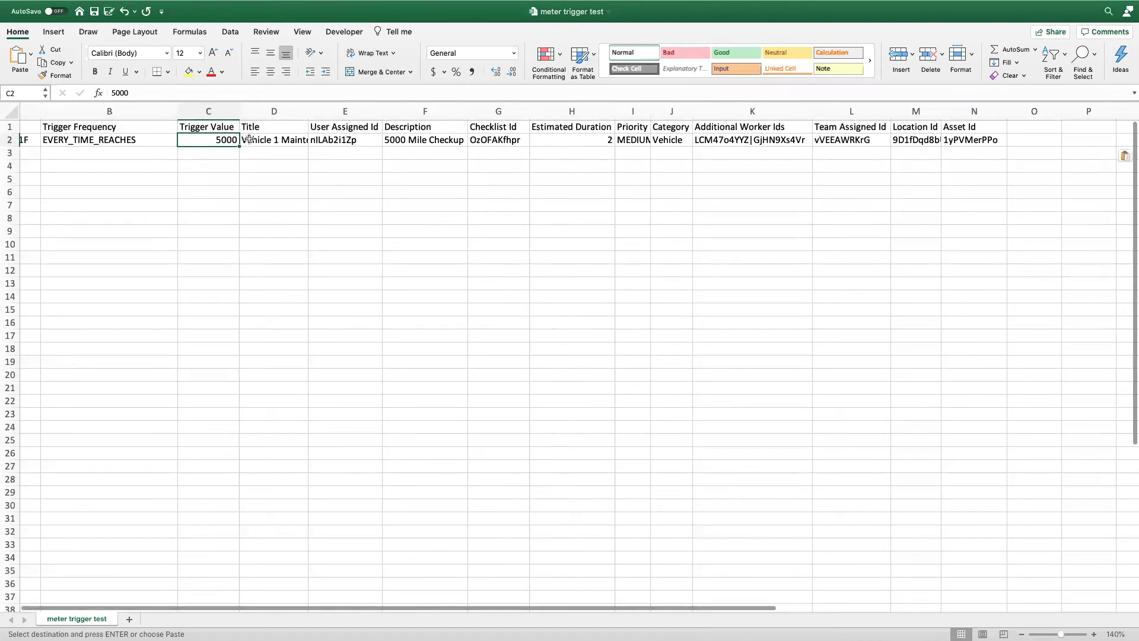
Step: Widen the Title column to fit the full trigger title in row 2, and select that title cell
left_click_drag(308, 112, 380, 114)
left_click(318, 142)
scroll(320, 168, "right", 1)
scroll(320, 167, "right", 3)
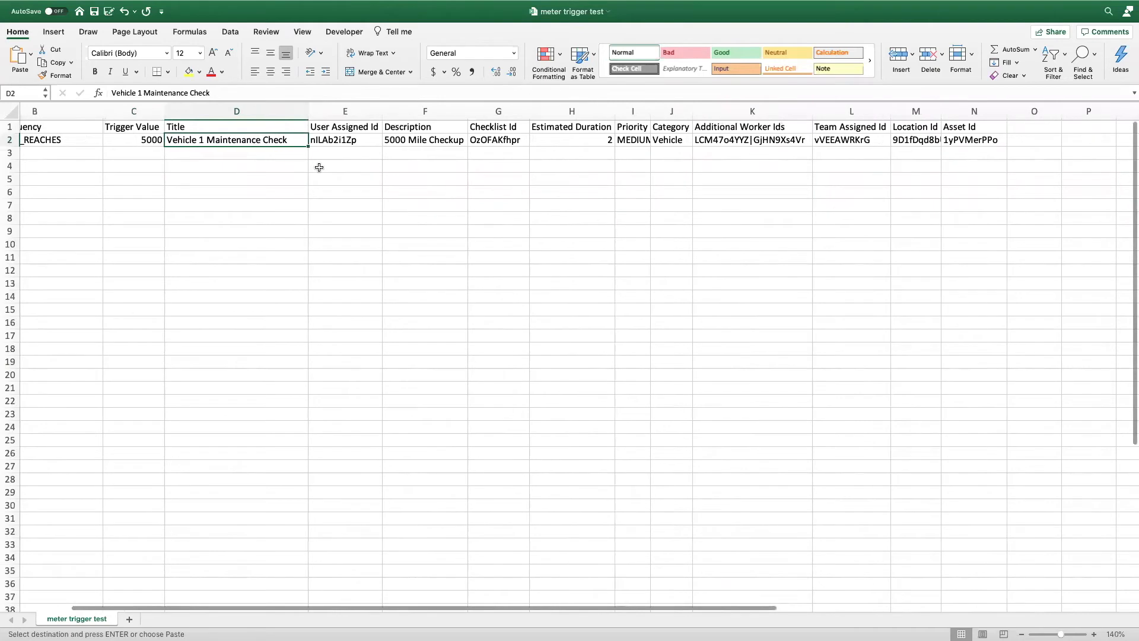
scroll(322, 143, "left", 5)
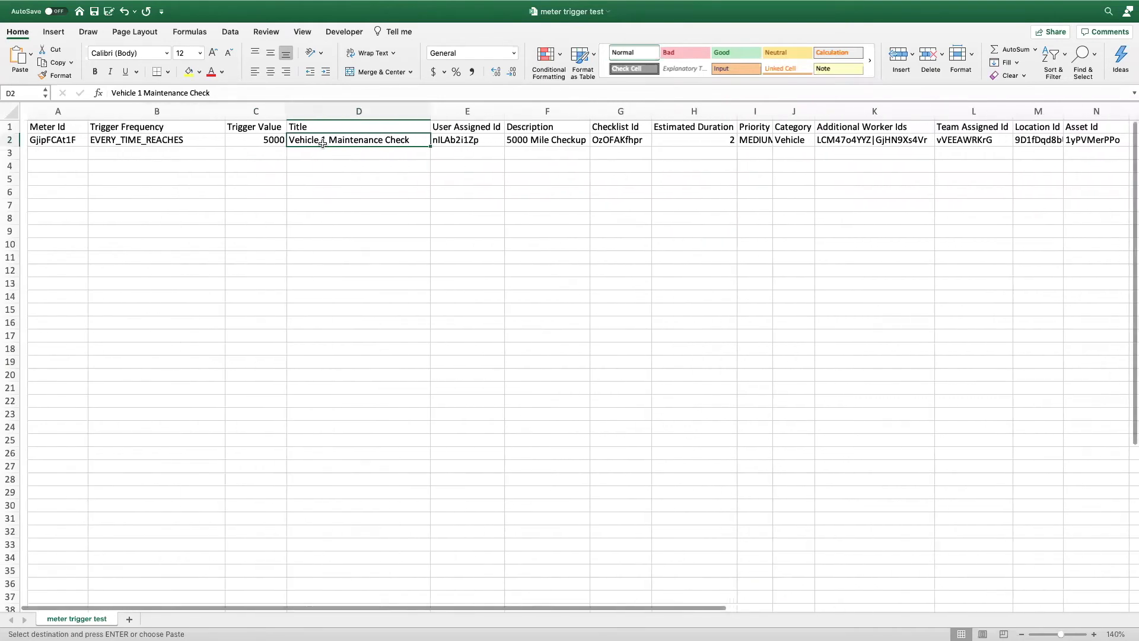
Step: Examine the User Assigned Id, Description and Checklist Id entries in row 2
scroll(458, 158, "right", 2)
left_click(396, 140)
scroll(392, 153, "right", 1)
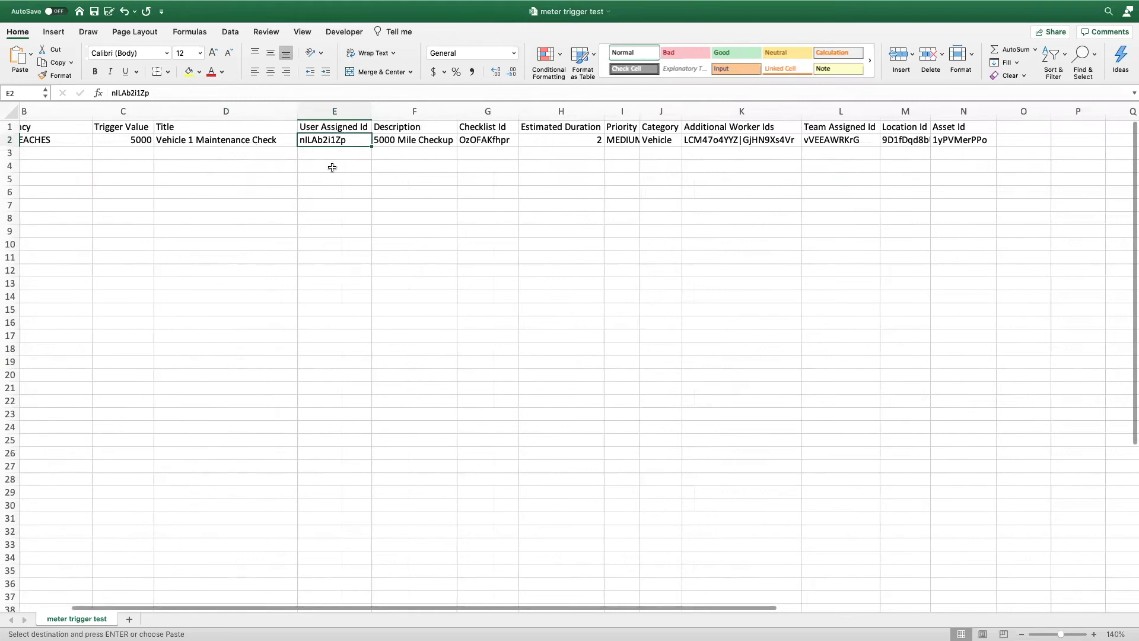
scroll(337, 141, "right", 1)
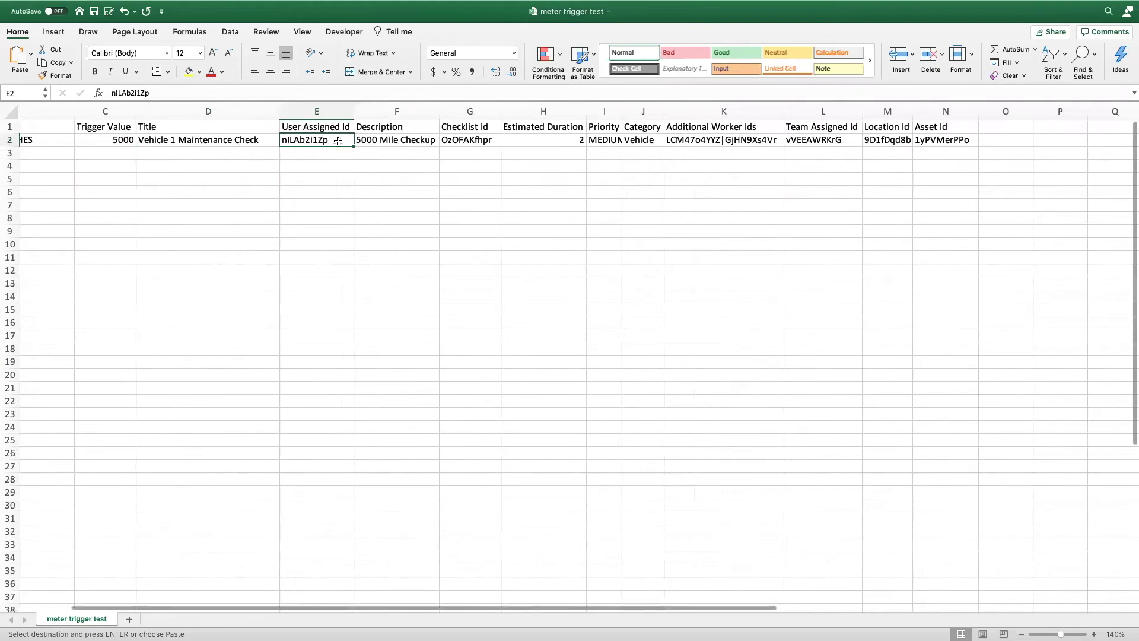
scroll(333, 142, "right", 1)
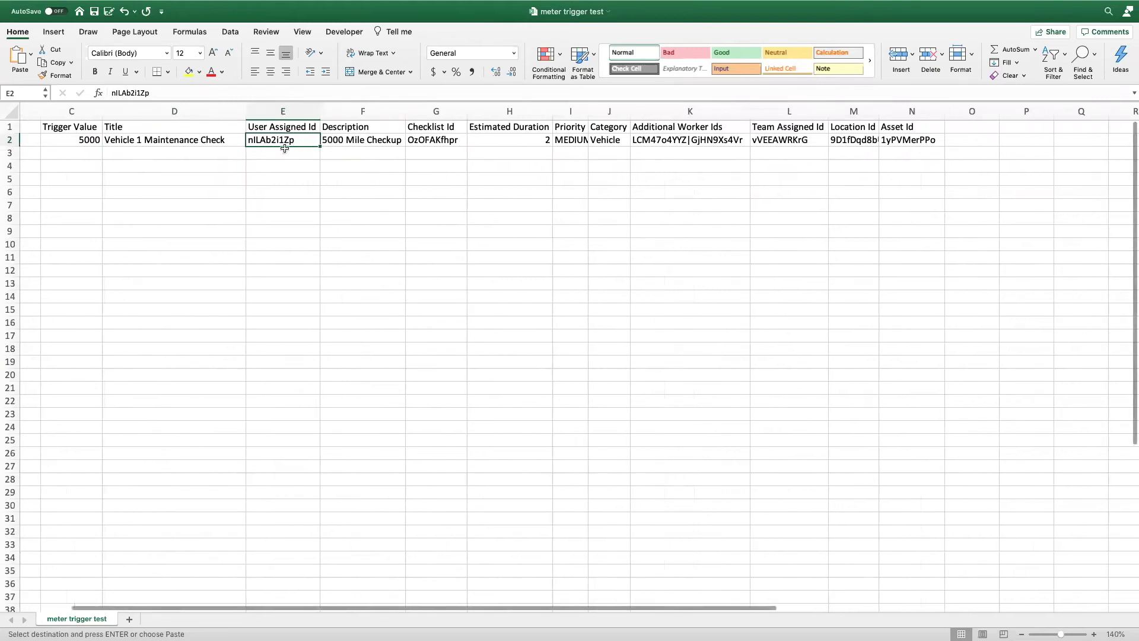
left_click(360, 145)
scroll(356, 148, "right", 4)
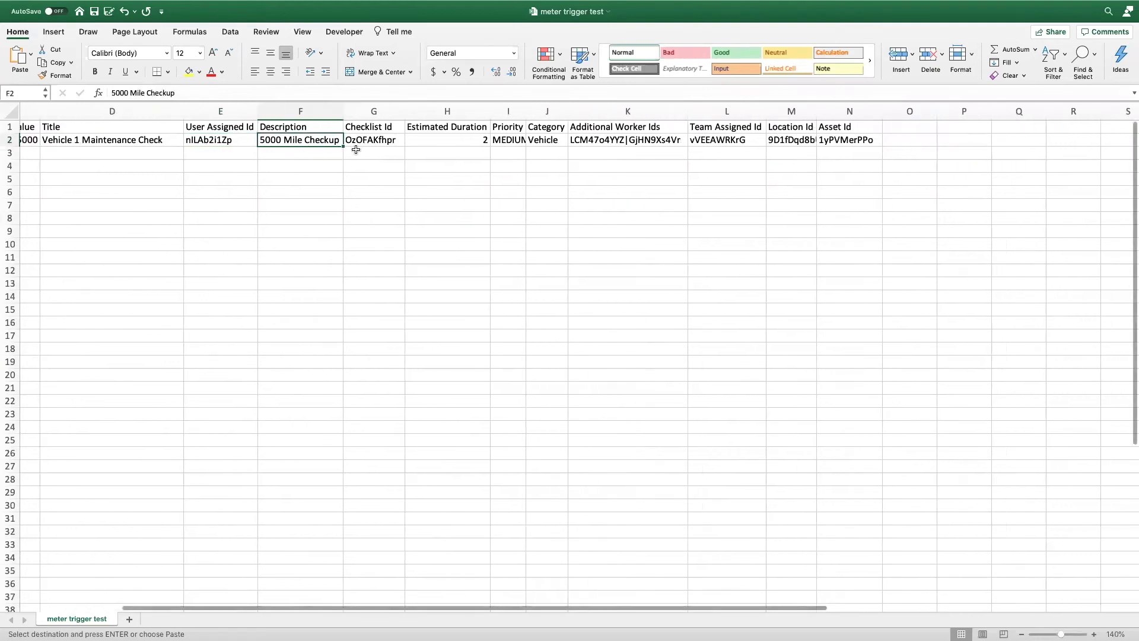
scroll(353, 149, "right", 1)
left_click(280, 141)
scroll(267, 217, "right", 1)
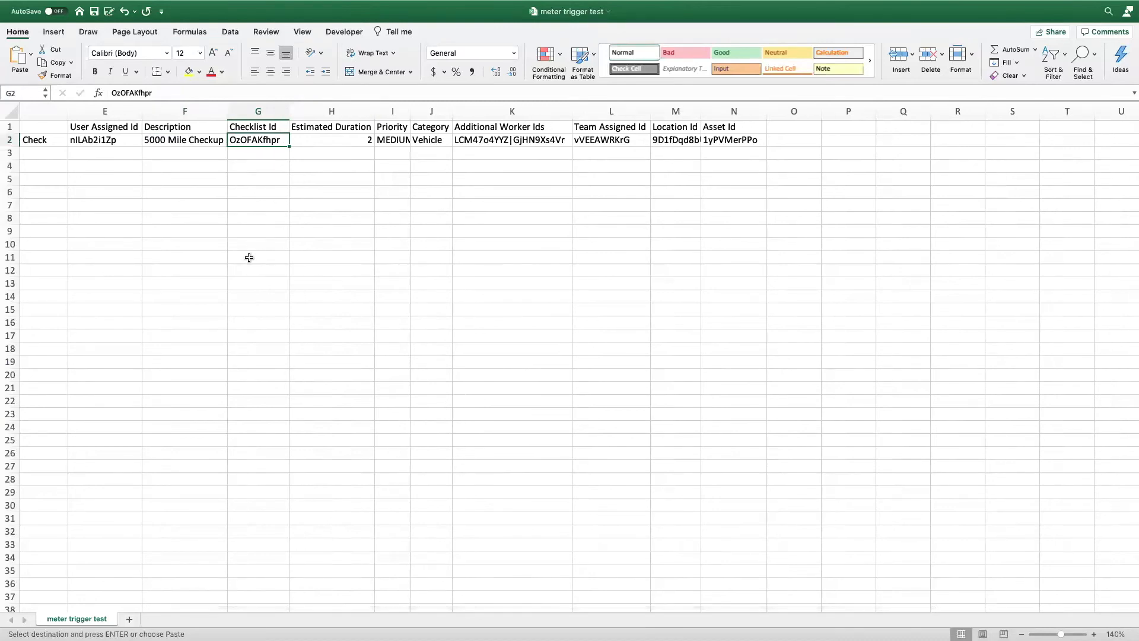
Step: Switch to UpKeep, open the Vehicle Maintenance Check checklist in the settings, highlight the ID in its web address, and return to Excel
key("ctrl+Left")
left_click(219, 388)
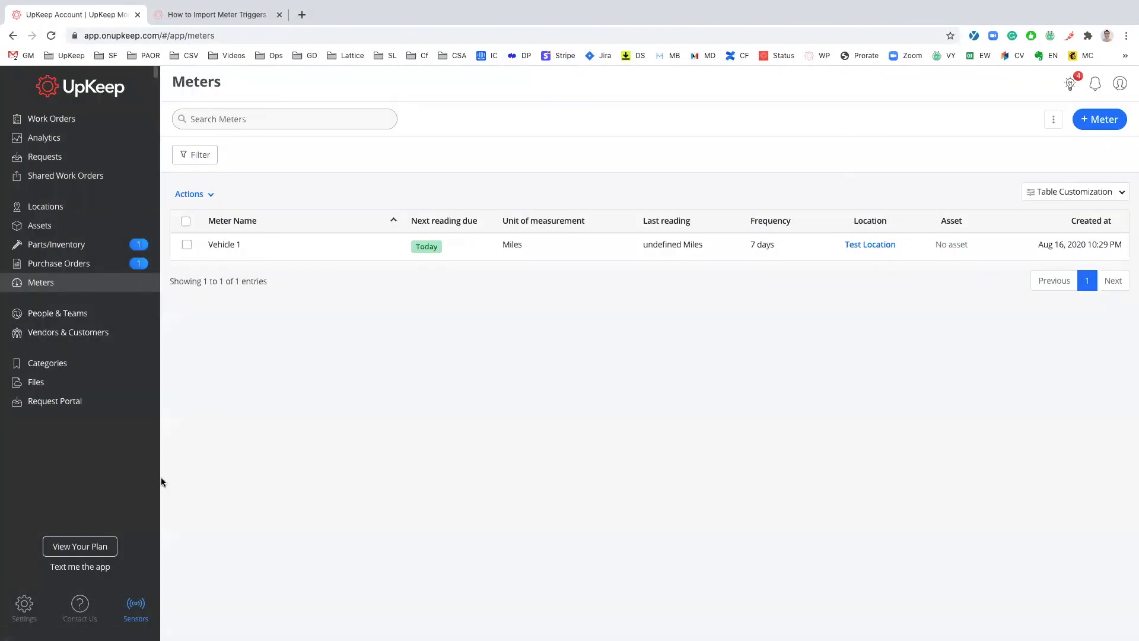
left_click(25, 603)
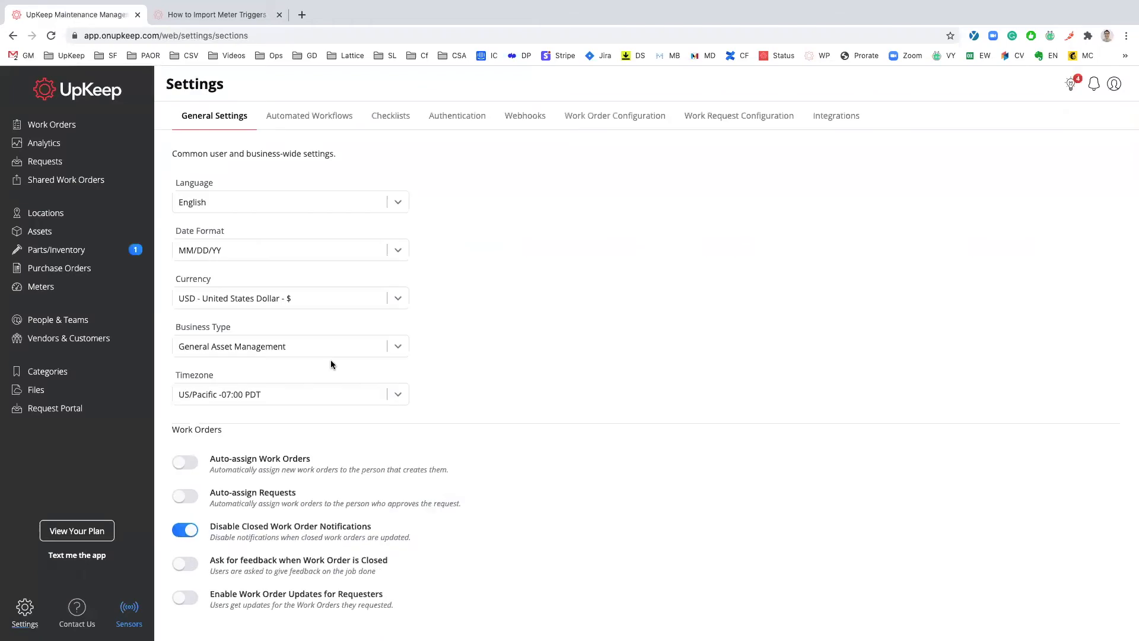
left_click(398, 120)
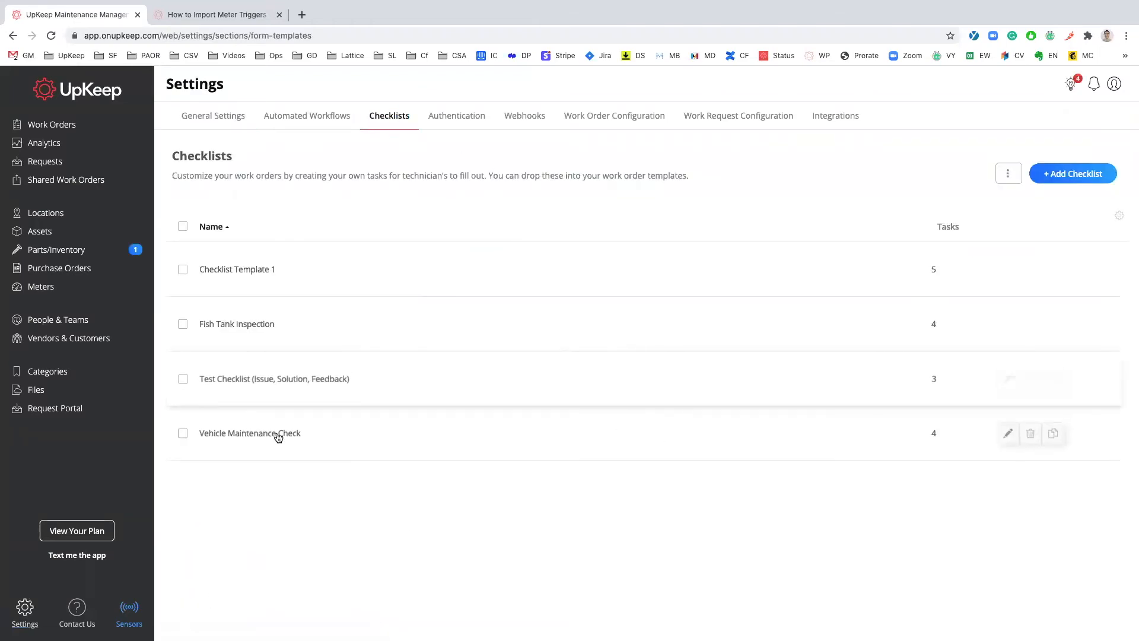
left_click(280, 444)
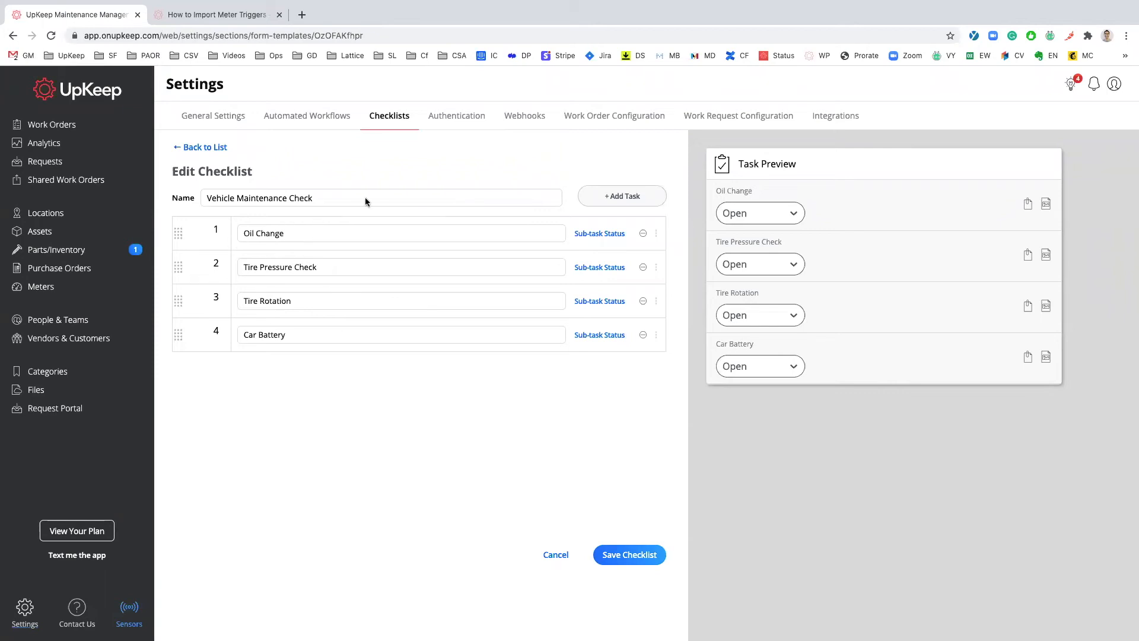
double_click(347, 36)
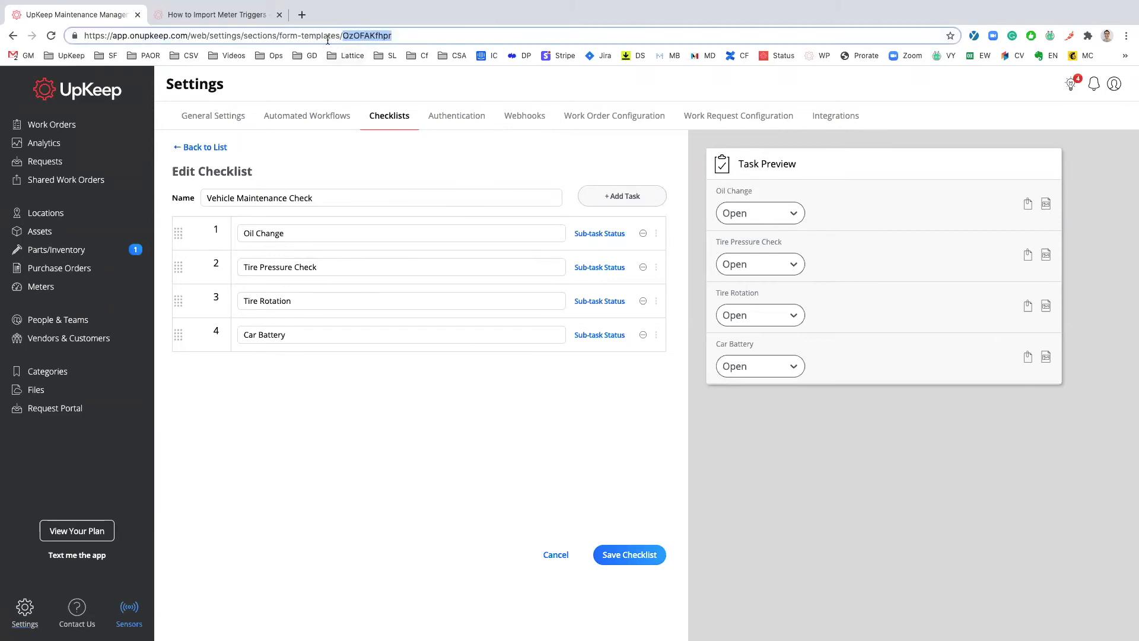
key("ctrl+Right")
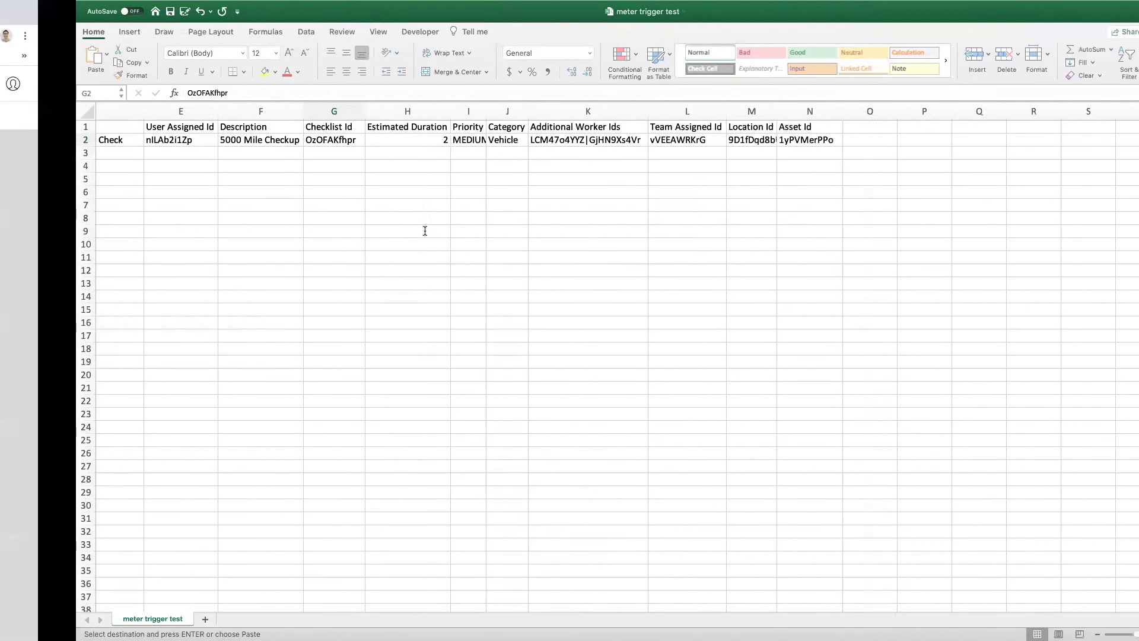
Step: Review the columns from Checklist Id through Asset Id as one group and Meter Id through Description as another
scroll(316, 145, "left", 3)
left_click(307, 167)
scroll(307, 167, "left", 3)
scroll(307, 167, "left", 3)
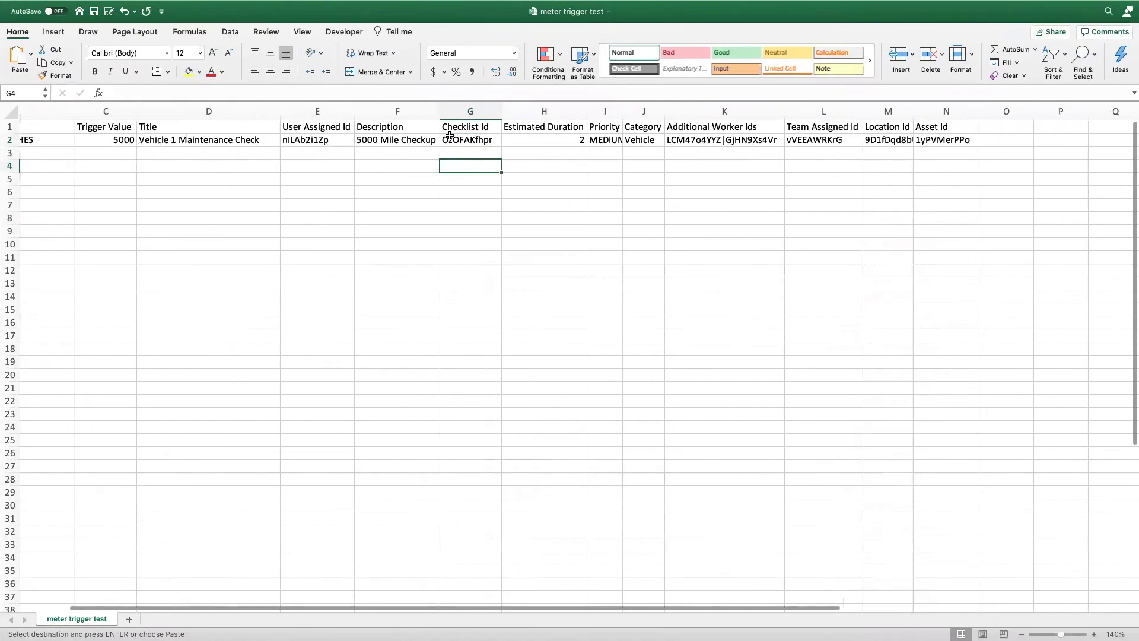
left_click(470, 110)
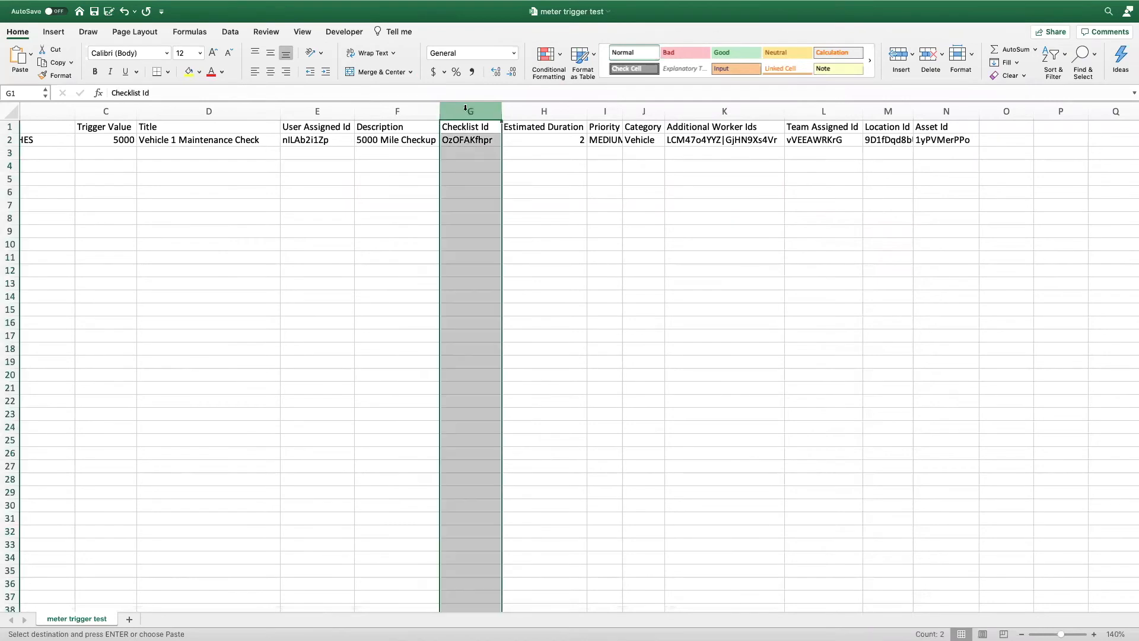
left_click_drag(496, 107, 922, 102)
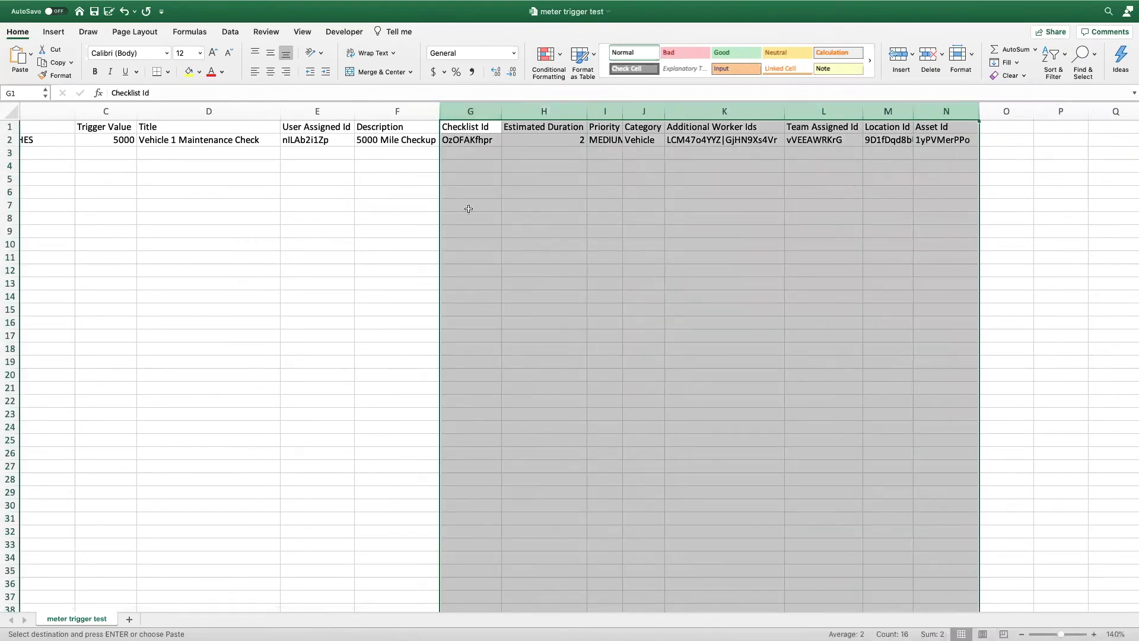
scroll(800, 220, "left", 3)
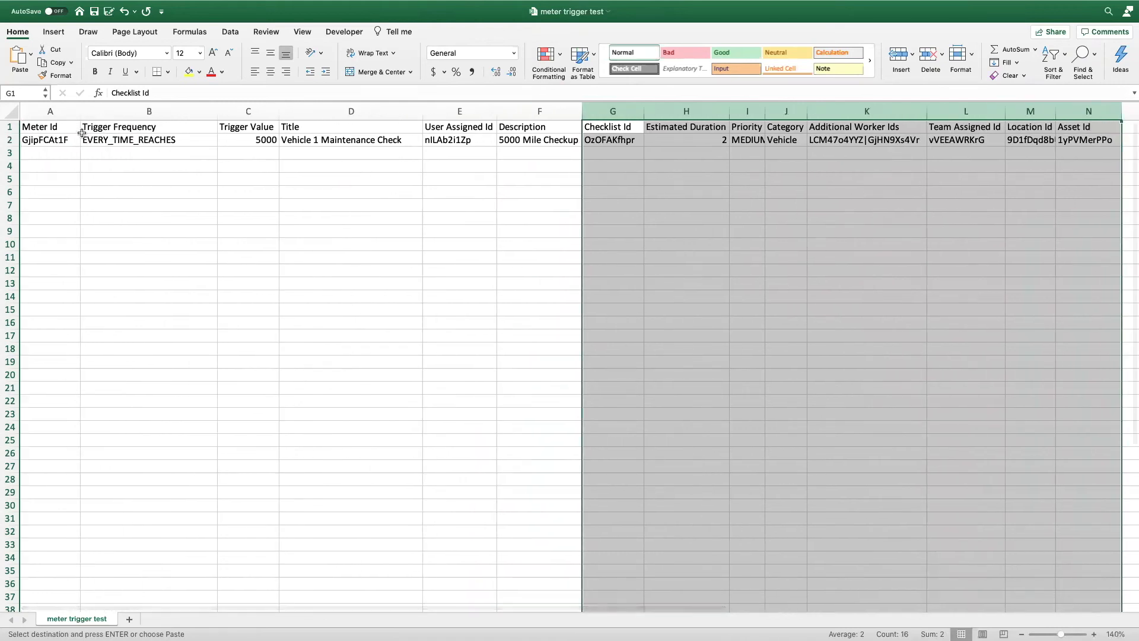
left_click_drag(51, 111, 570, 113)
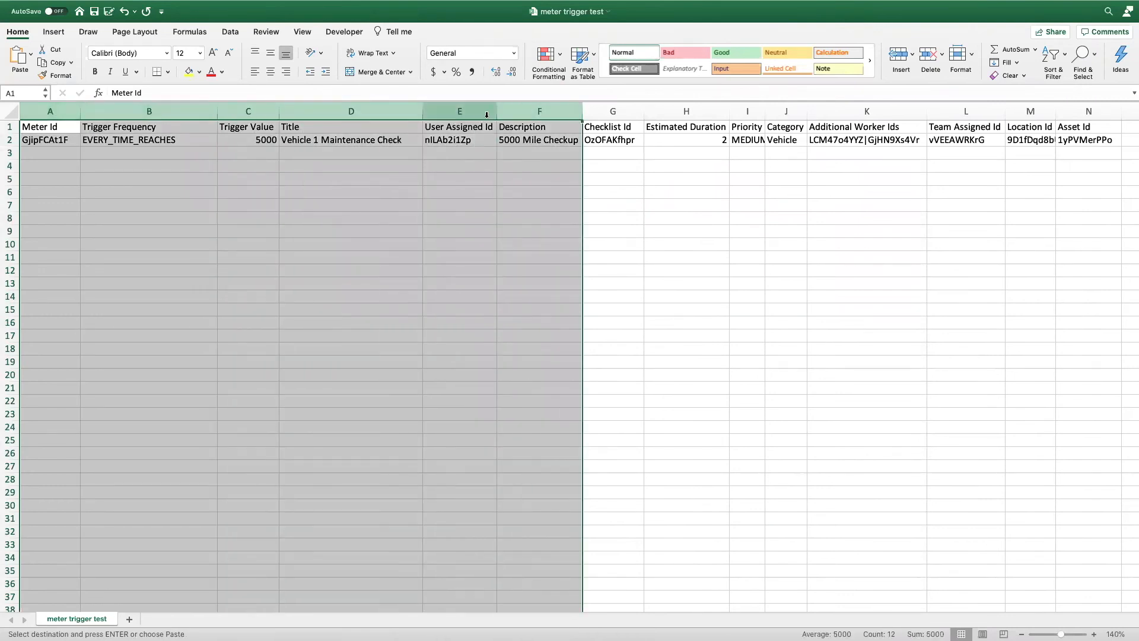
scroll(490, 127, "right", 3)
scroll(490, 127, "right", 2)
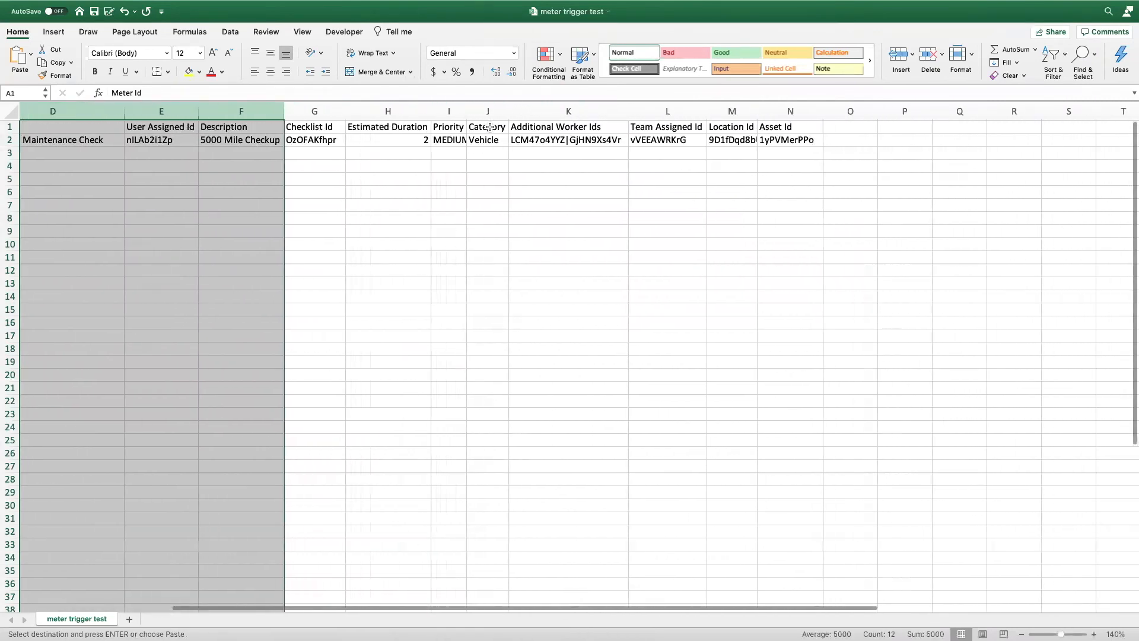
left_click(374, 164)
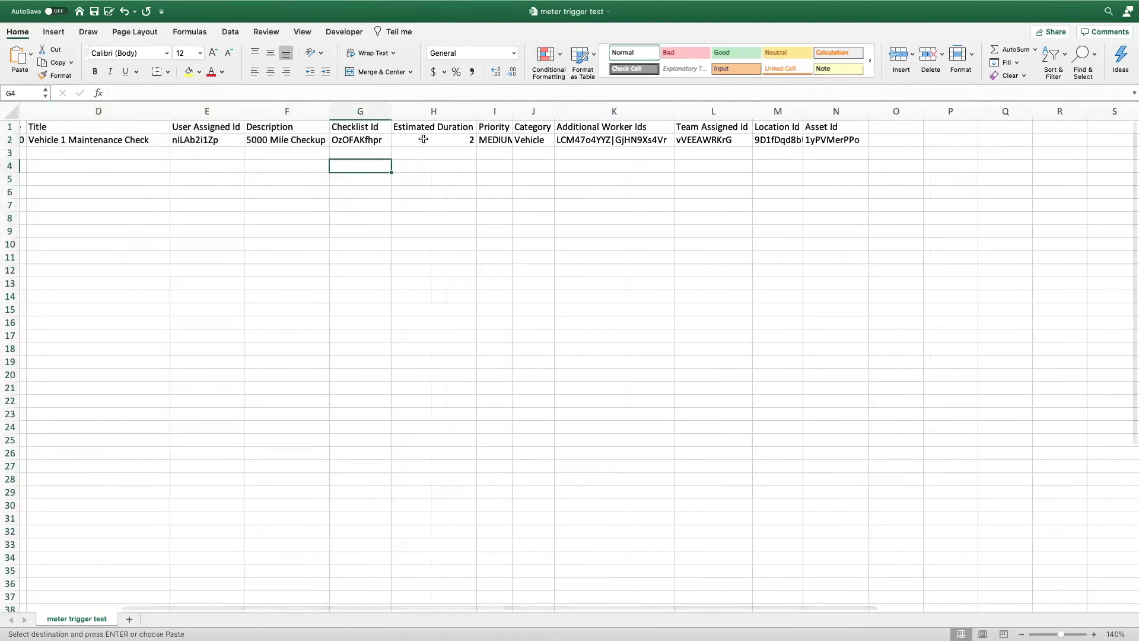
Step: Check the Estimated Duration column, and widen the Priority column to show its full entry in row 2
scroll(422, 136, "left", 1)
left_click(473, 127)
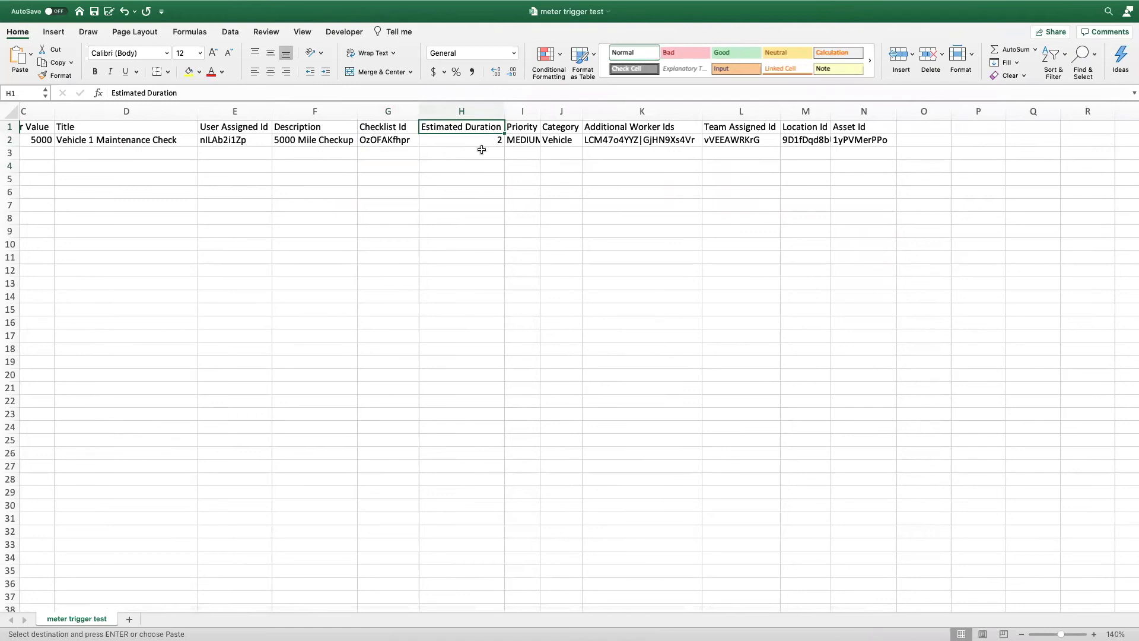
scroll(484, 144, "left", 1)
left_click(504, 142)
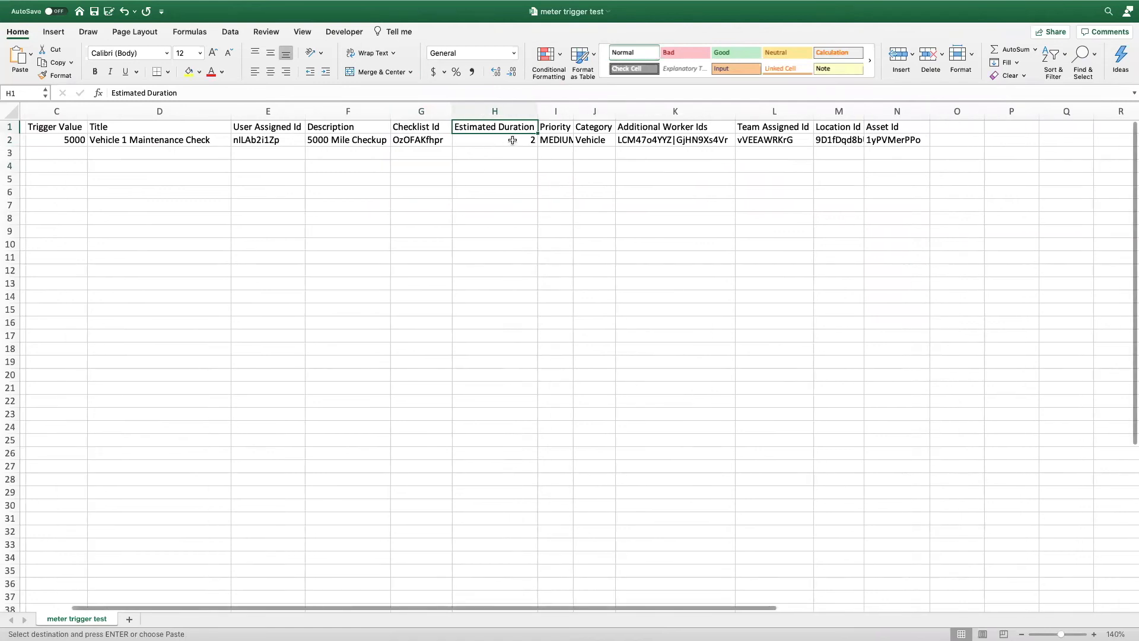
left_click_drag(571, 112, 616, 112)
left_click(590, 137)
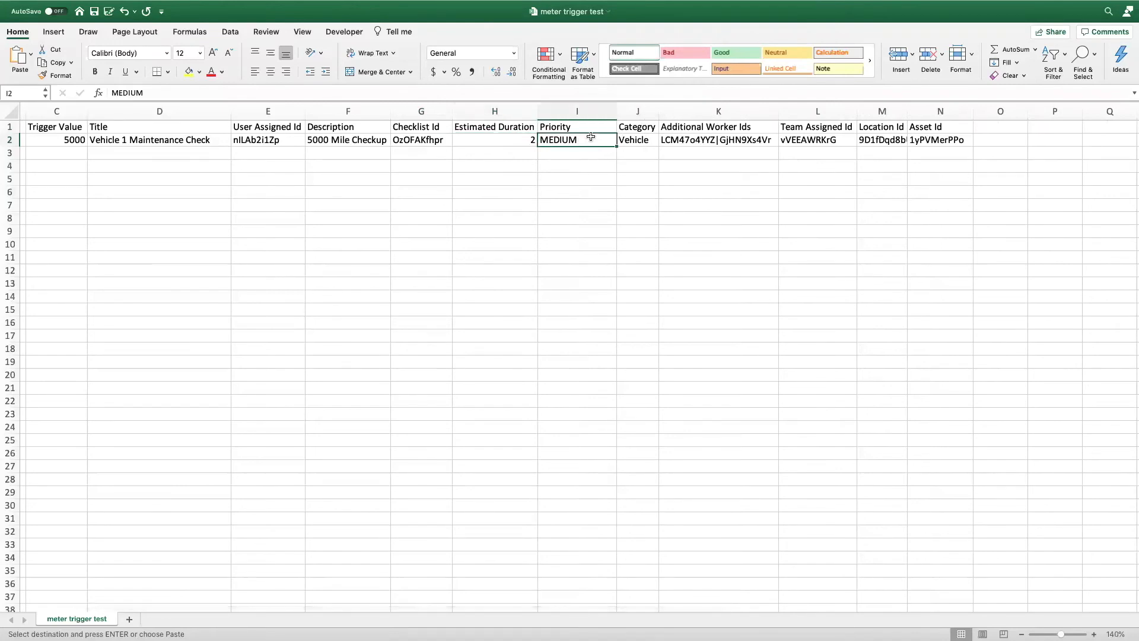
Step: Check the Category entry in row 2, switch to UpKeep, and look through its work order categories for Vehicle
scroll(591, 138, "right", 2)
scroll(519, 144, "right", 1)
left_click(469, 140)
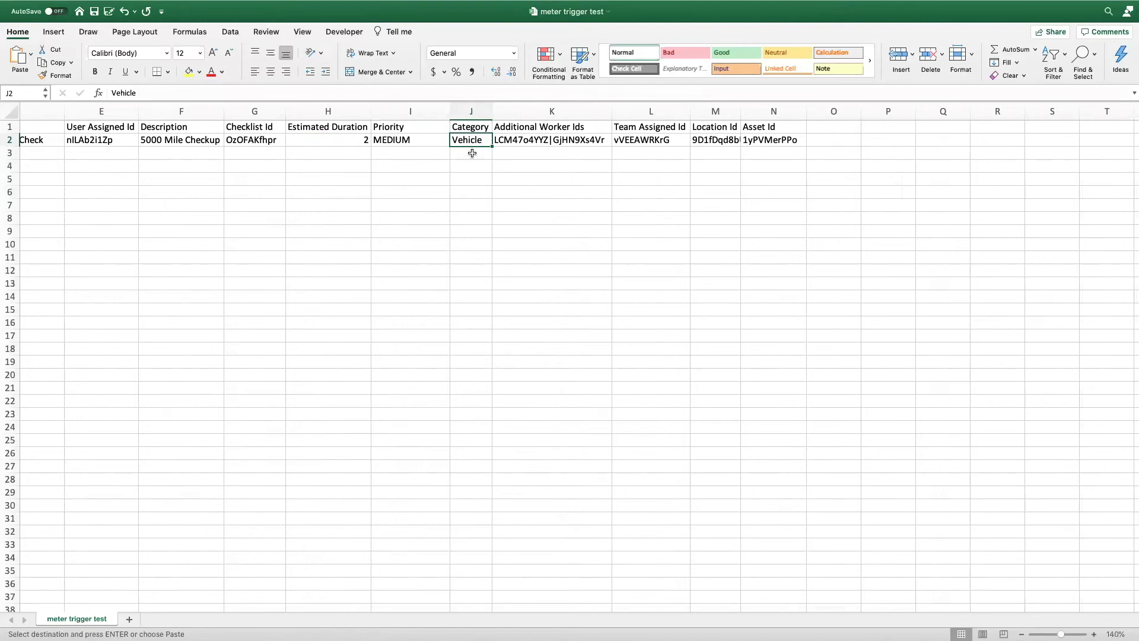
key("ctrl+Left")
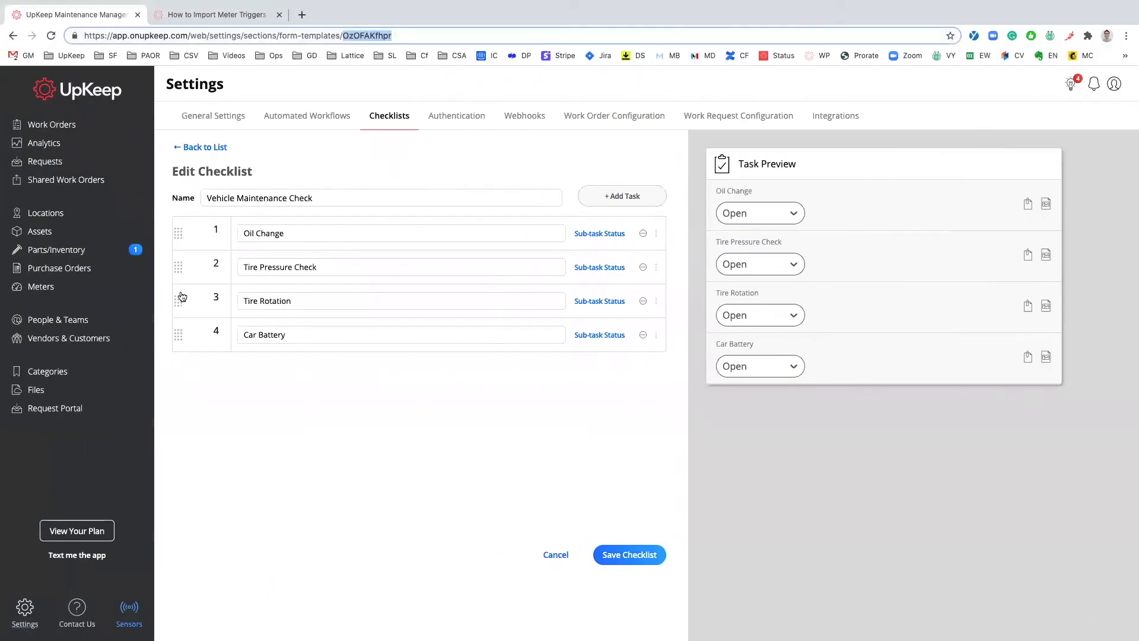
left_click(57, 370)
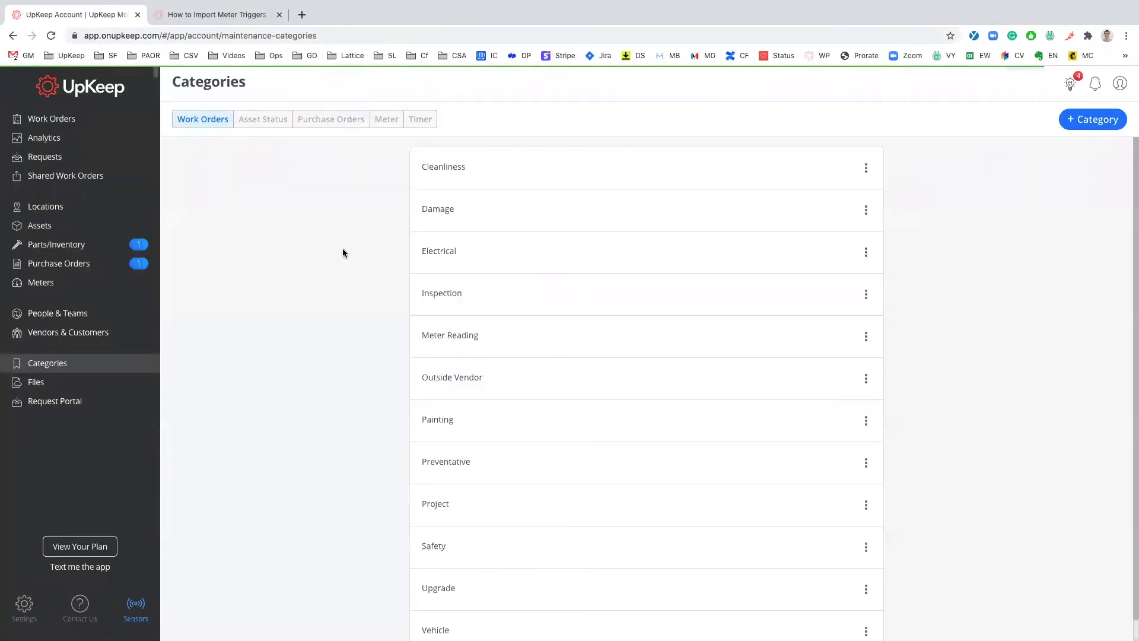
scroll(344, 251, "down", 1)
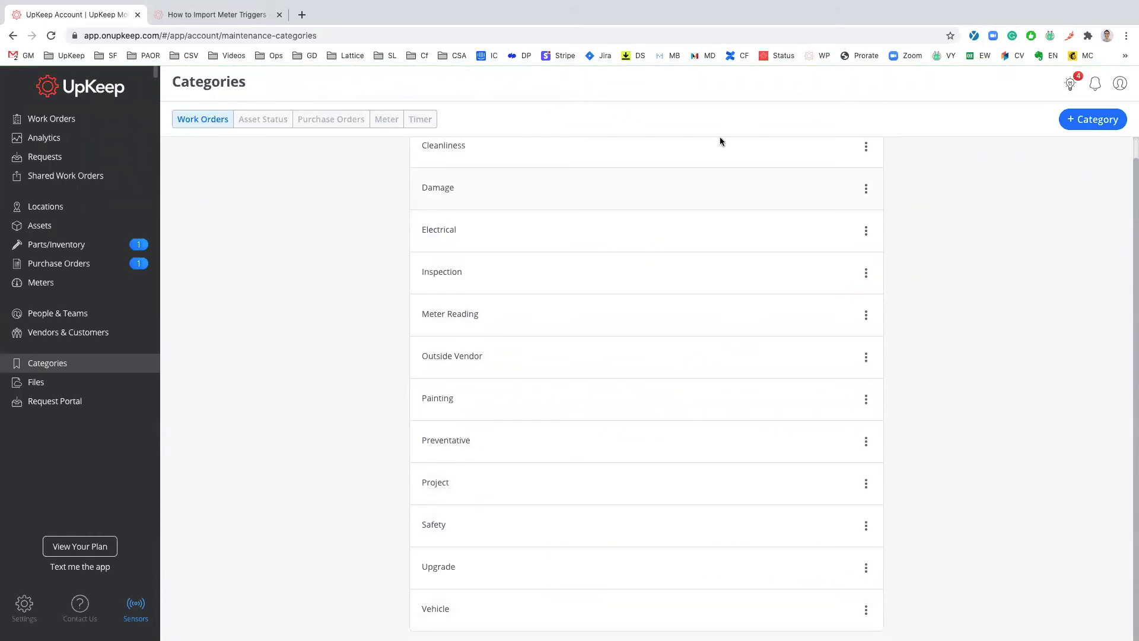
Step: View the form for adding a new work order category and close it without saving
scroll(672, 223, "up", 1)
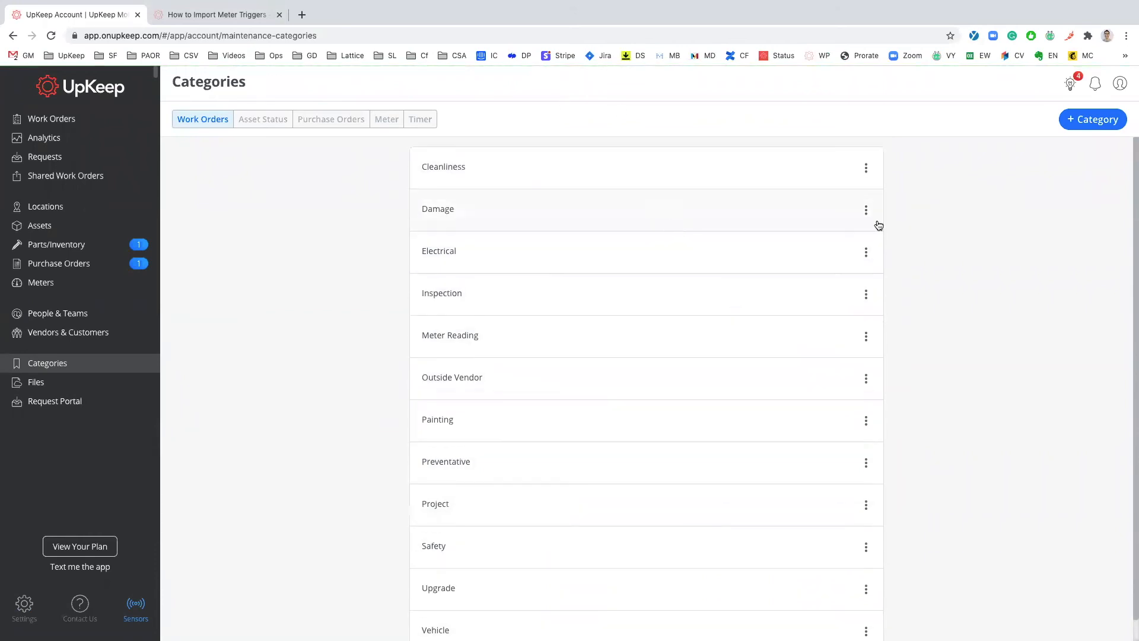
left_click(1081, 126)
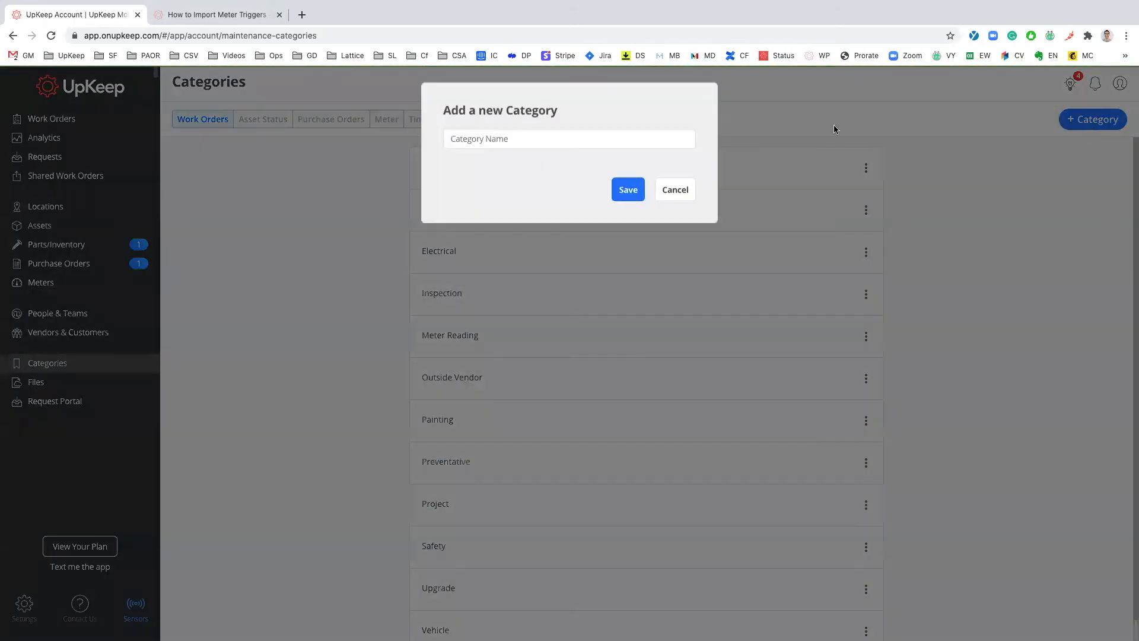
left_click(675, 190)
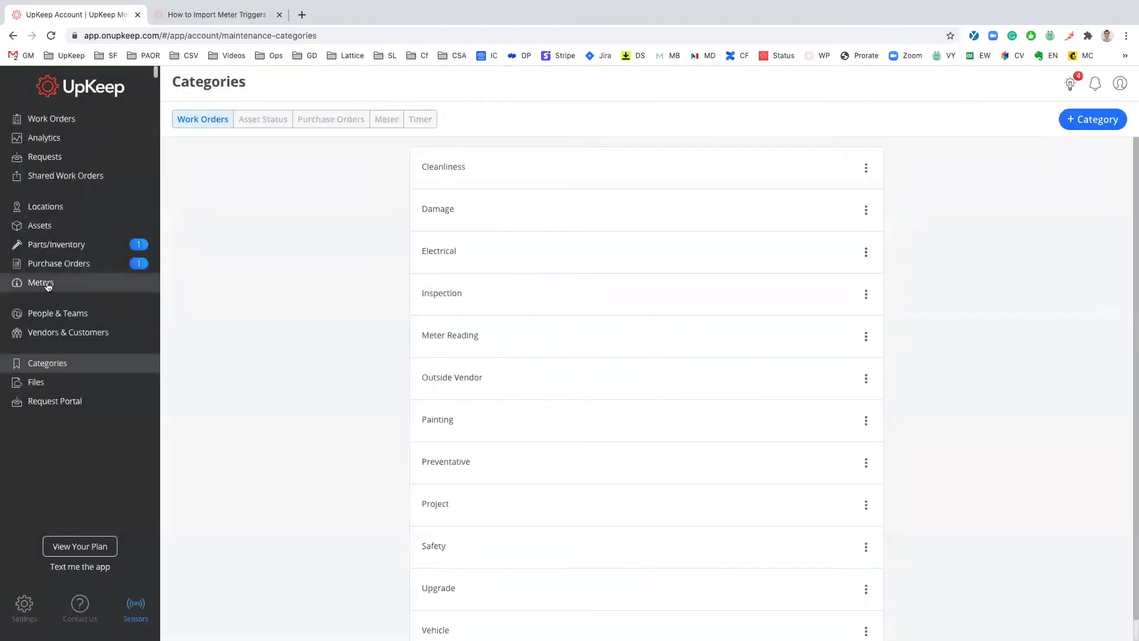
Step: Switch to Excel and check the Additional Worker Ids header and its entry in row 2
key("ctrl+Right")
scroll(503, 186, "right", 2)
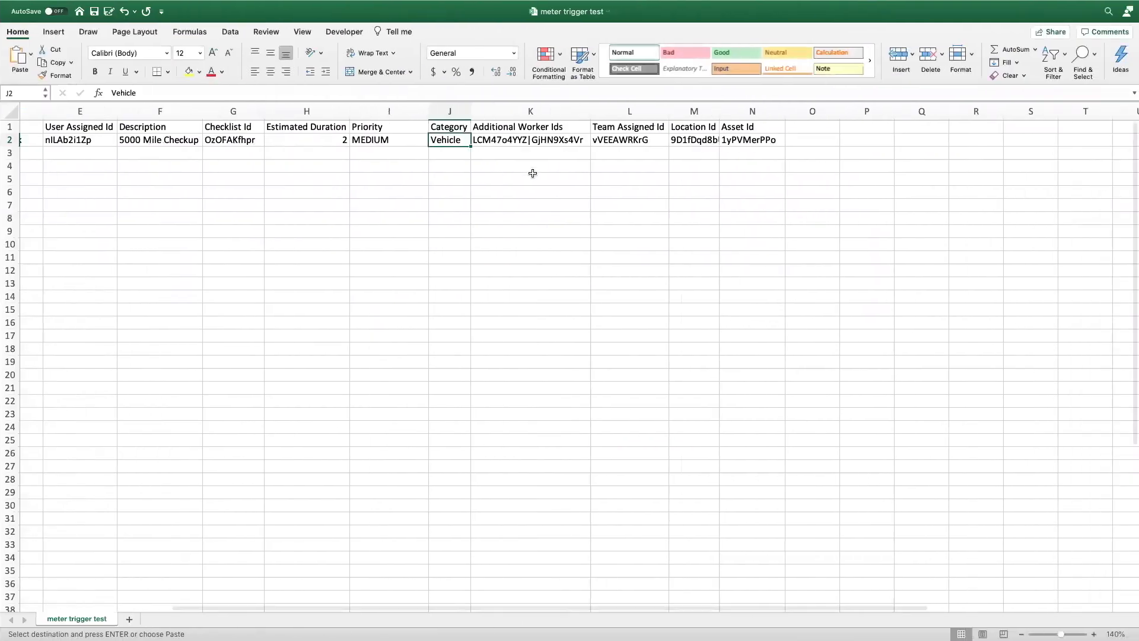
left_click(543, 127)
left_click(523, 140)
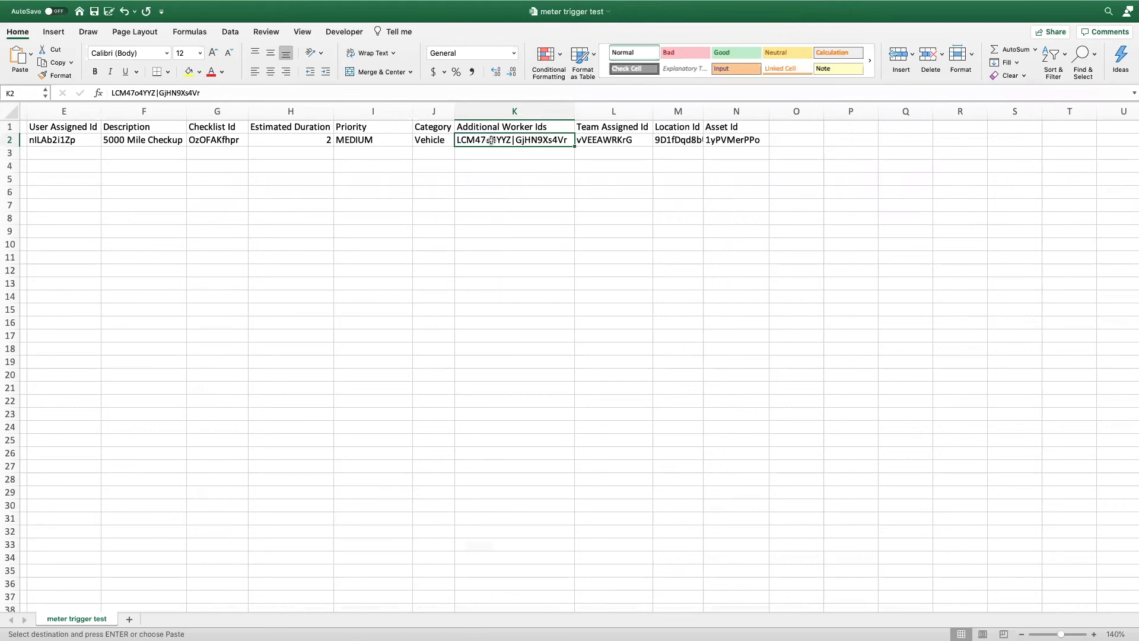
Step: Highlight the first worker ID inside the Additional Worker Ids entry, and then the vertical bar separating the two IDs
double_click(492, 140)
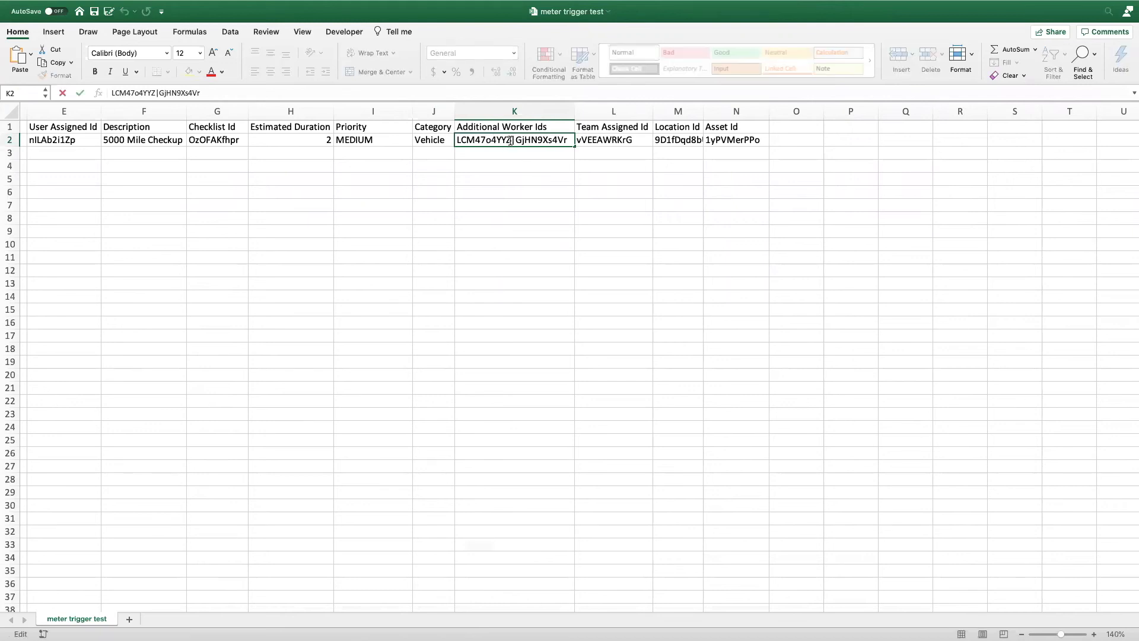
left_click_drag(510, 140, 459, 142)
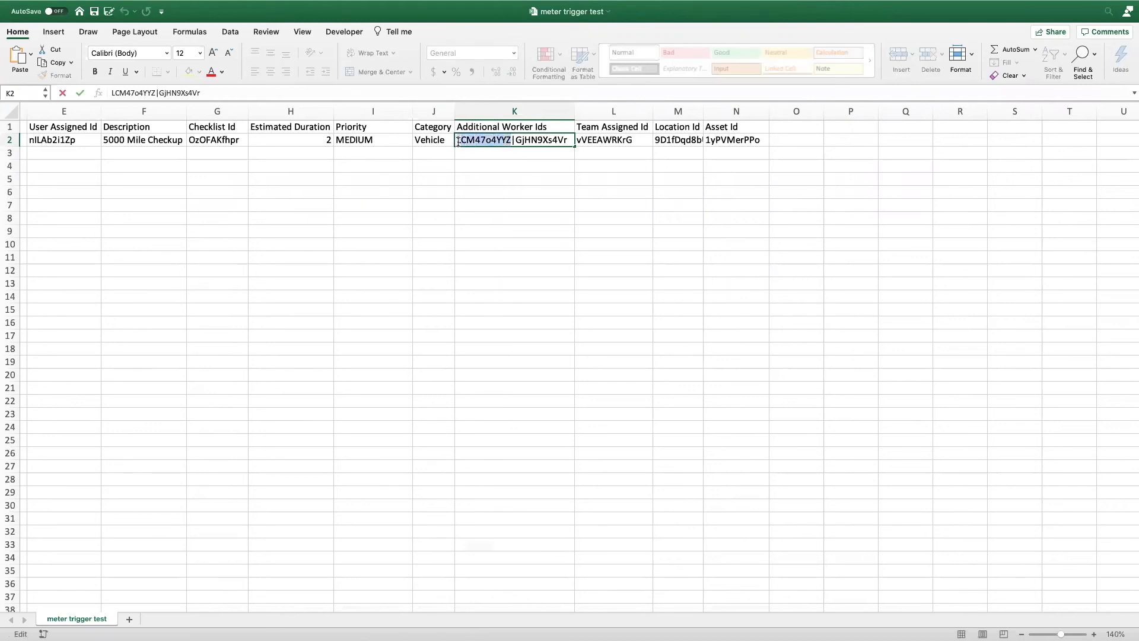
left_click(516, 139)
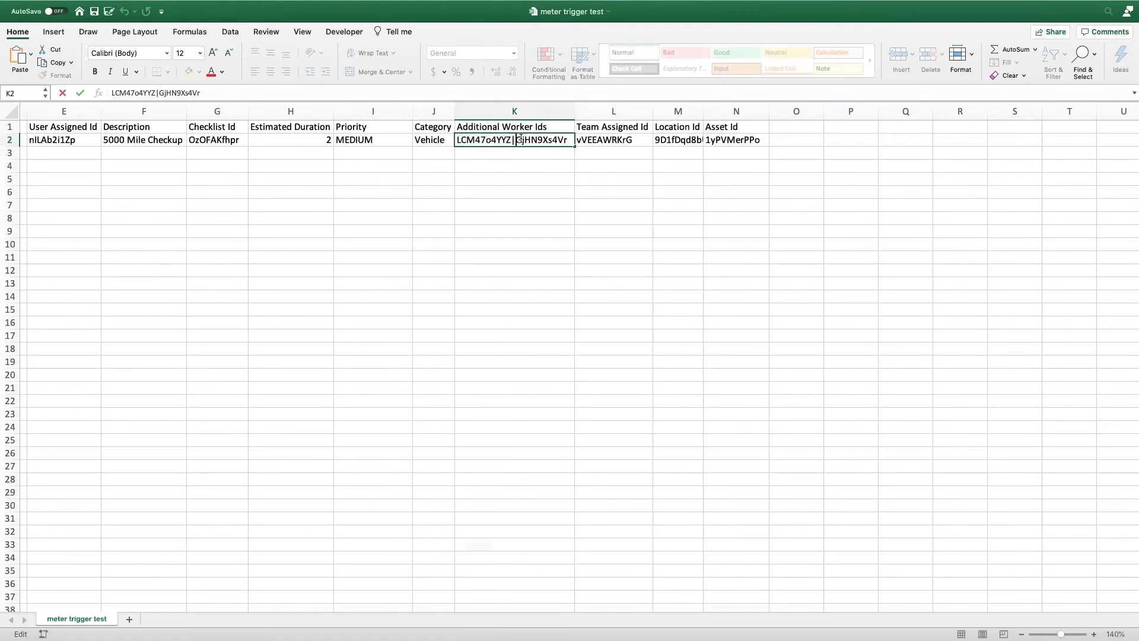
left_click_drag(507, 139, 521, 146)
left_click(494, 139)
left_click(482, 141)
Step: Check the Team Assigned Id, Location Id and Asset Id entries in row 2
scroll(578, 144, "right", 2)
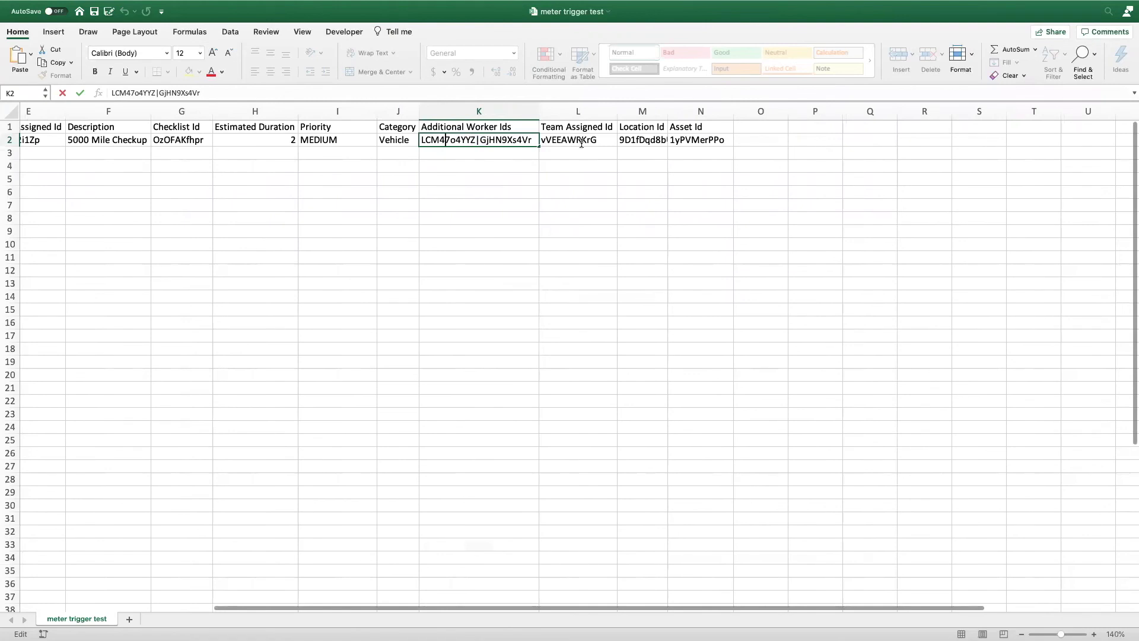
scroll(573, 141, "right", 2)
left_click(526, 139)
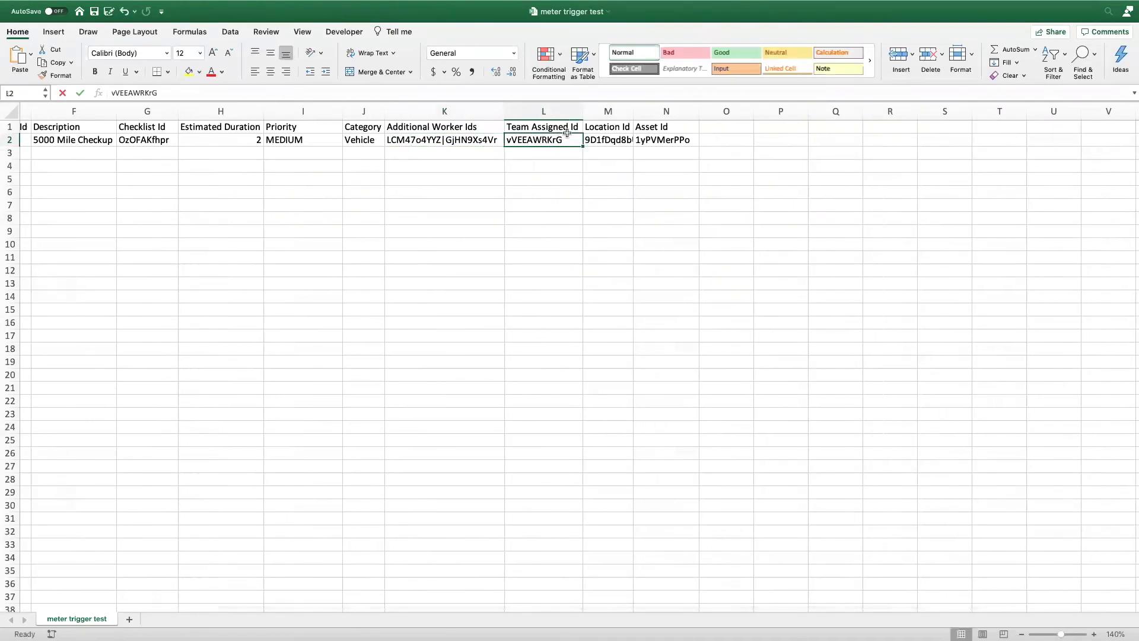
scroll(543, 140, "right", 1)
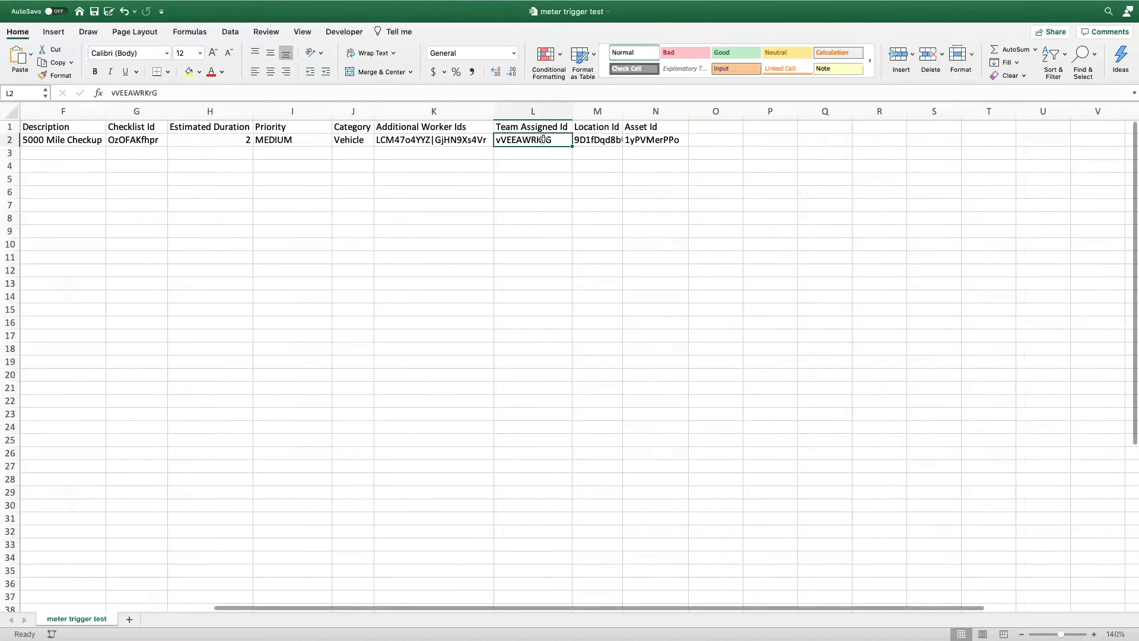
left_click(602, 142)
left_click(664, 142)
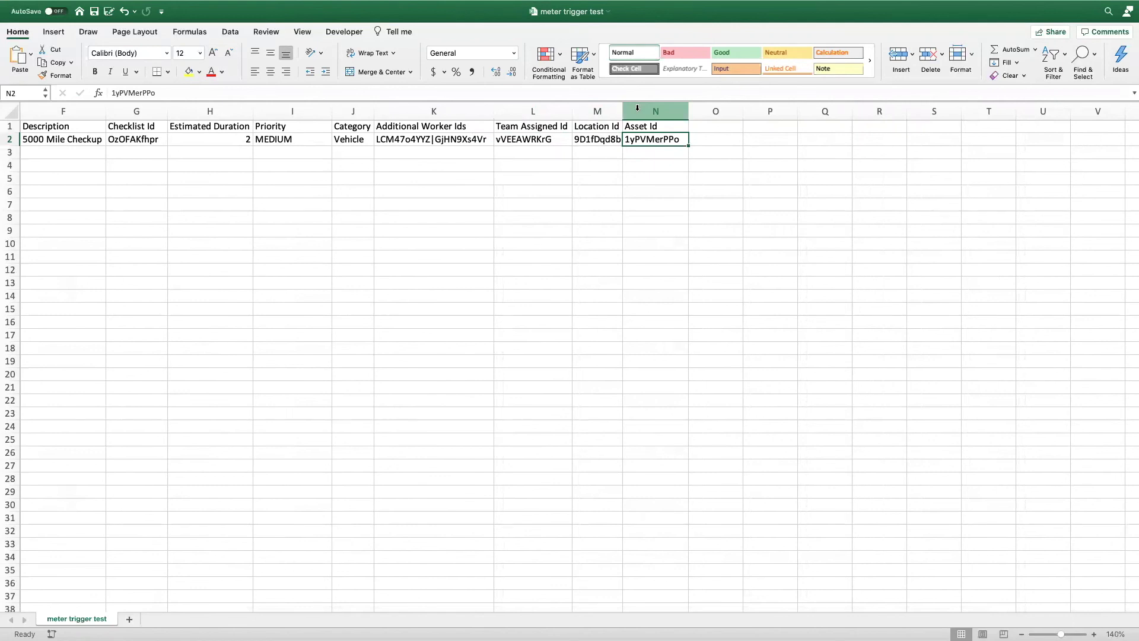
Step: Look back over the earlier columns and save the meter trigger test CSV file
scroll(158, 149, "left", 5)
scroll(160, 150, "left", 2)
left_click(94, 11)
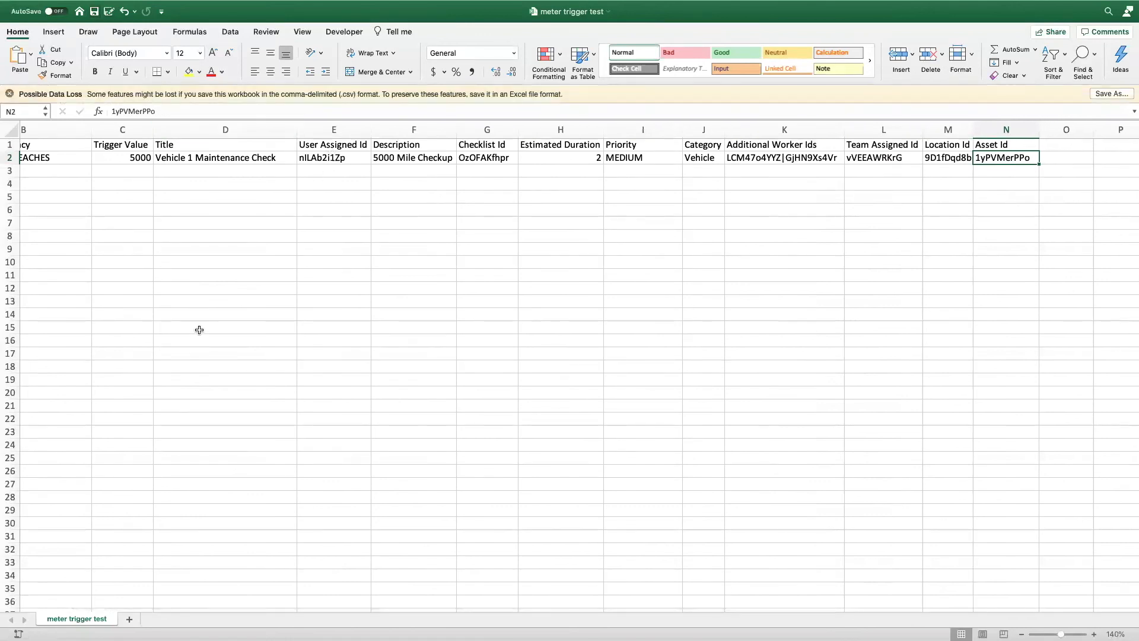
Step: Switch to UpKeep, import the meter triggers from meter trigger test.csv on the Desktop, and dismiss the notification
key("ctrl+Left")
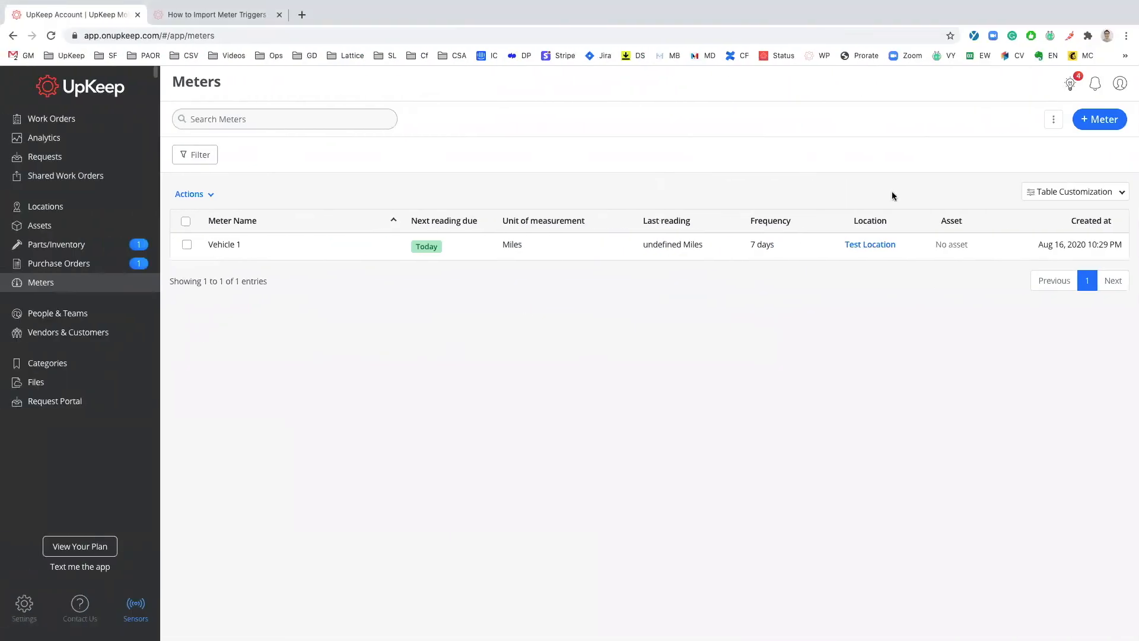
left_click(1053, 123)
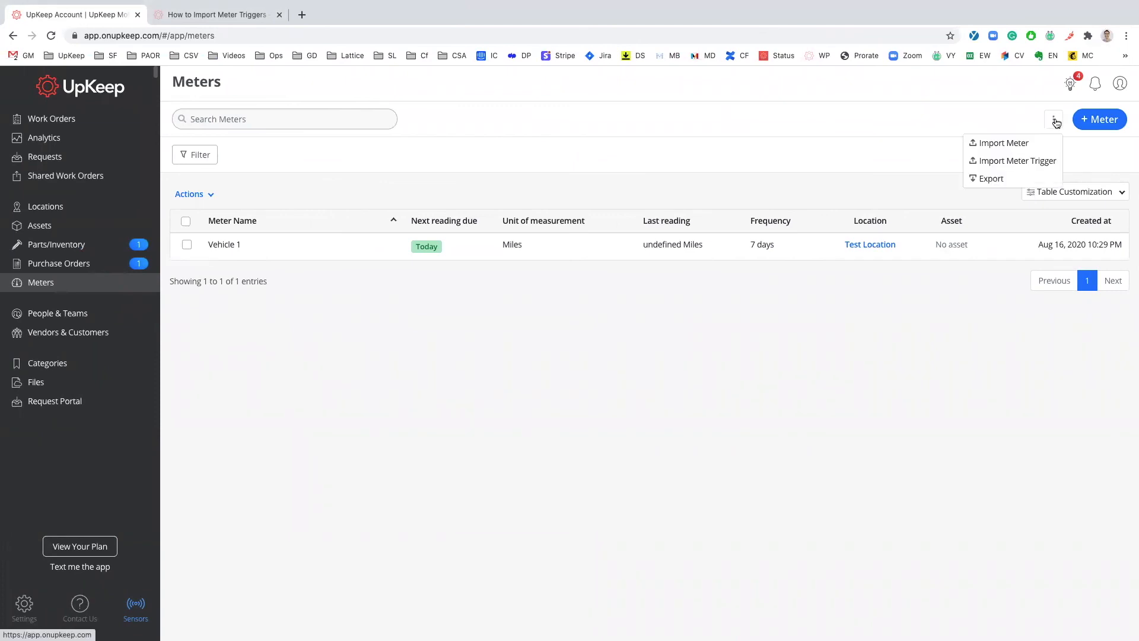
left_click(1024, 160)
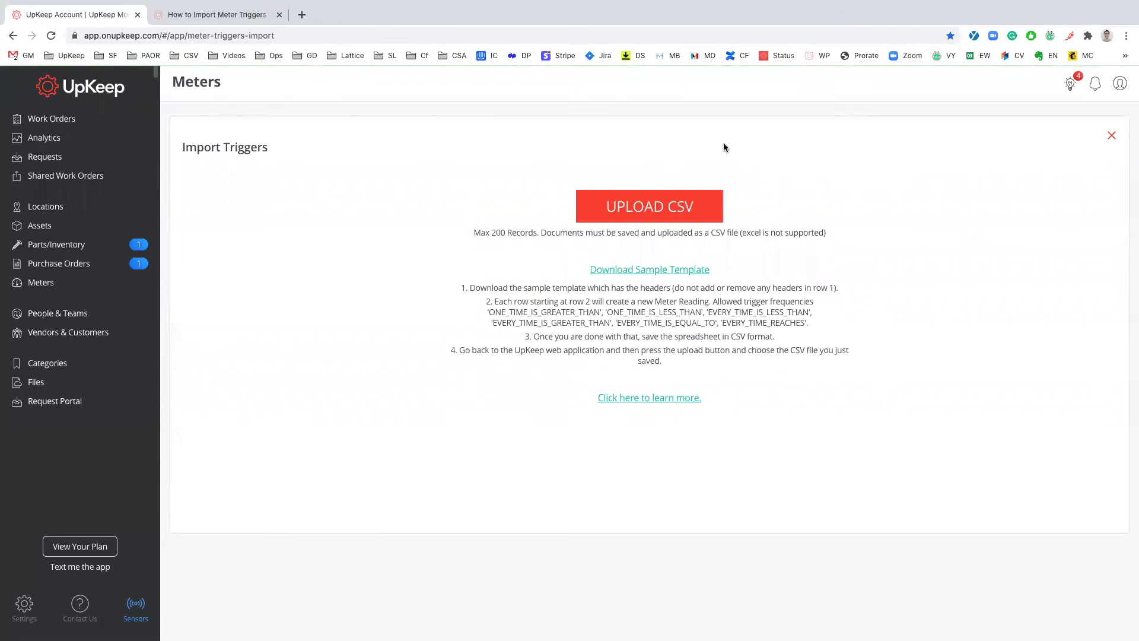
left_click(690, 214)
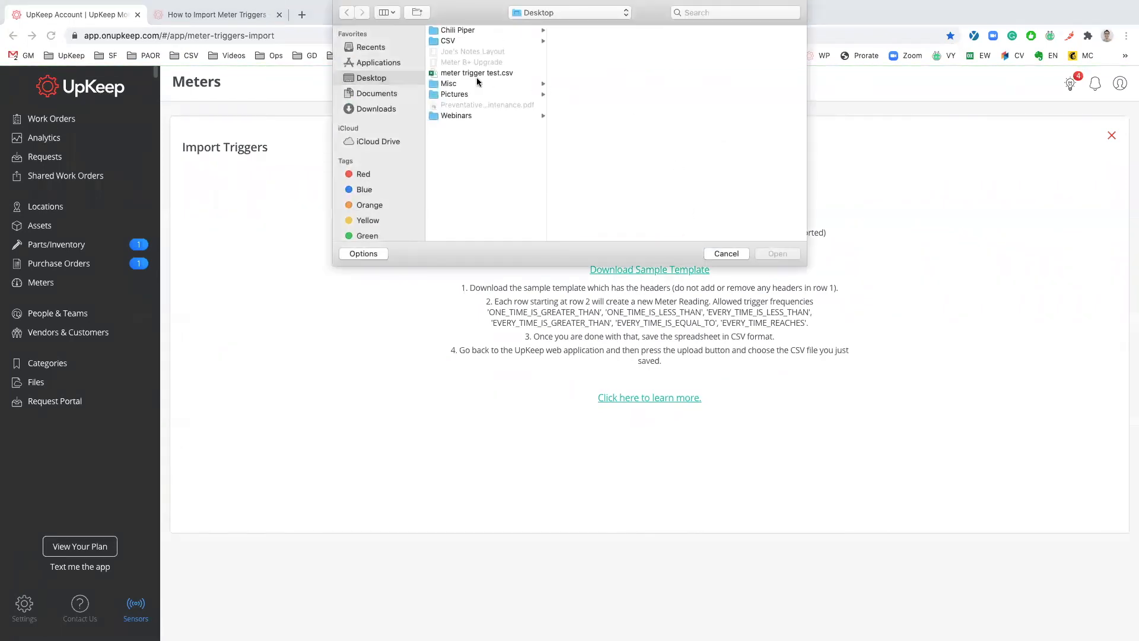
left_click(481, 73)
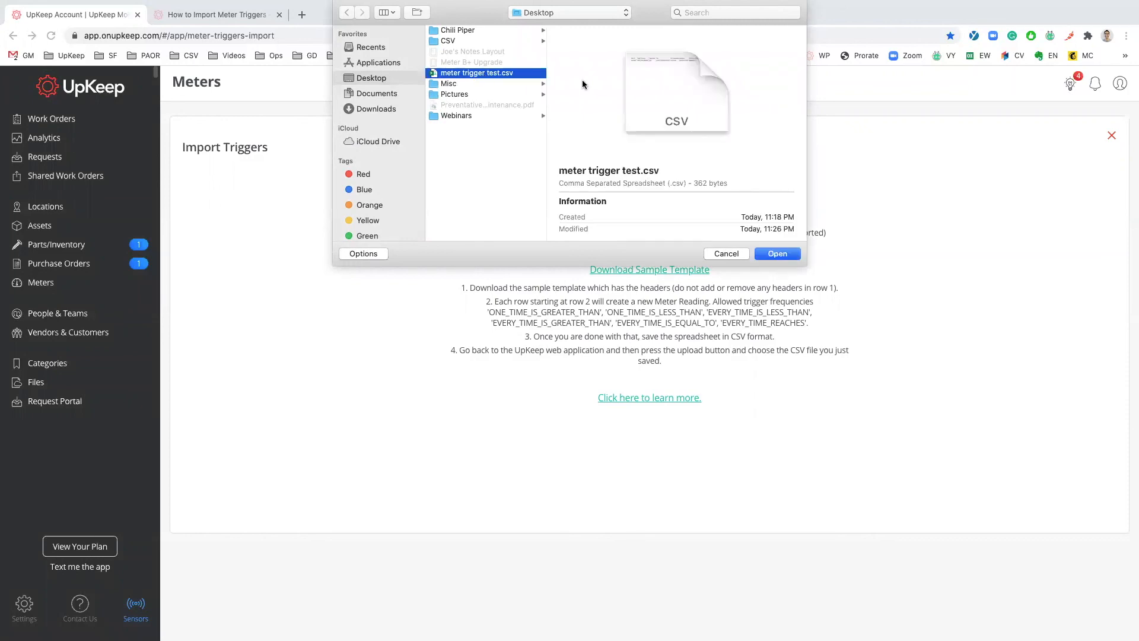
left_click(778, 254)
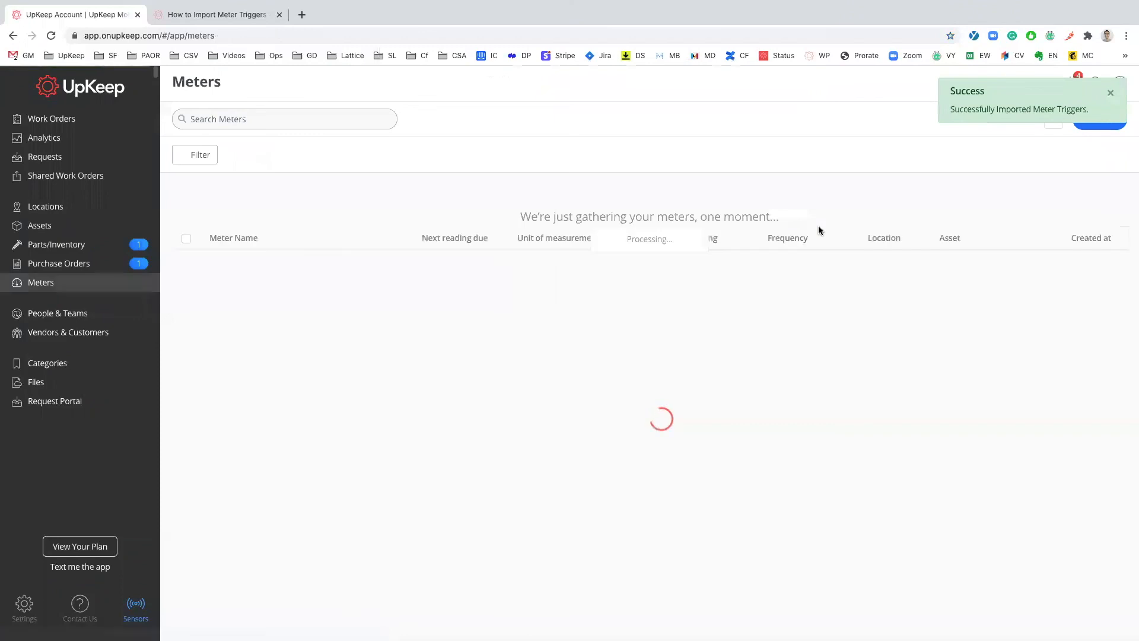
left_click(1108, 120)
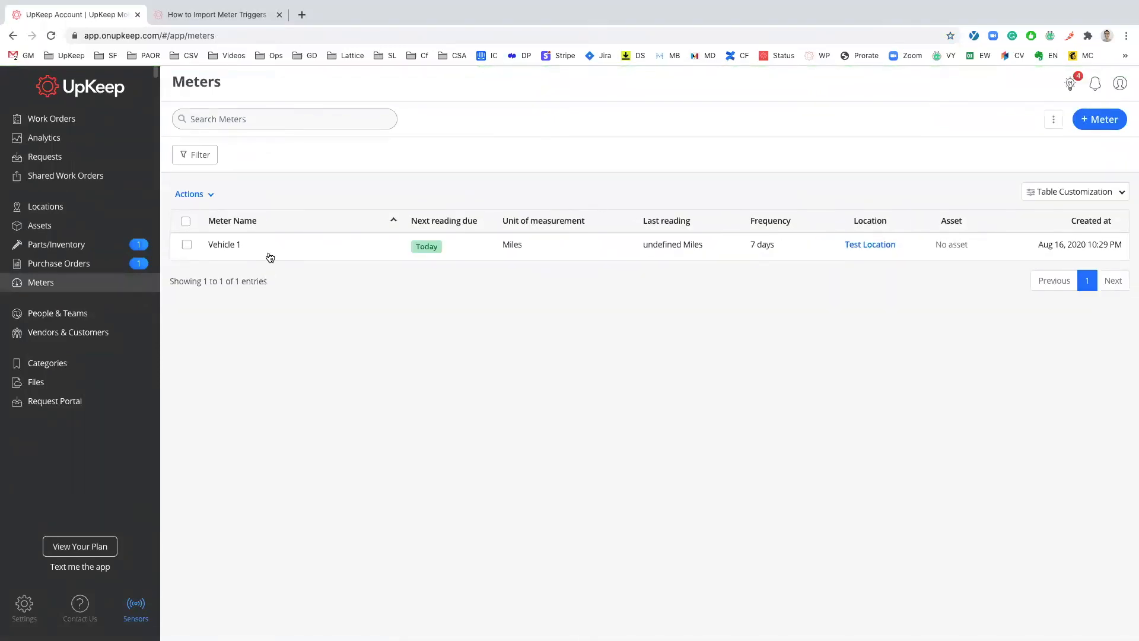
Step: Open the Vehicle 1 meter's Vehicle 1 Maintenance Check trigger for editing and check its trigger condition and value
left_click(265, 246)
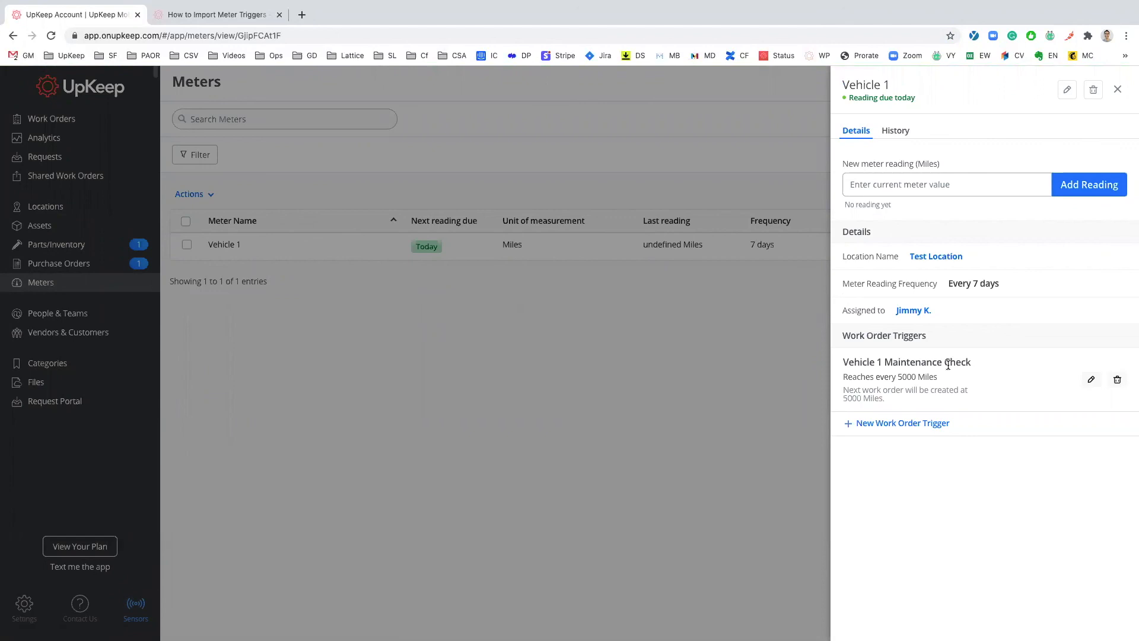
left_click(1091, 380)
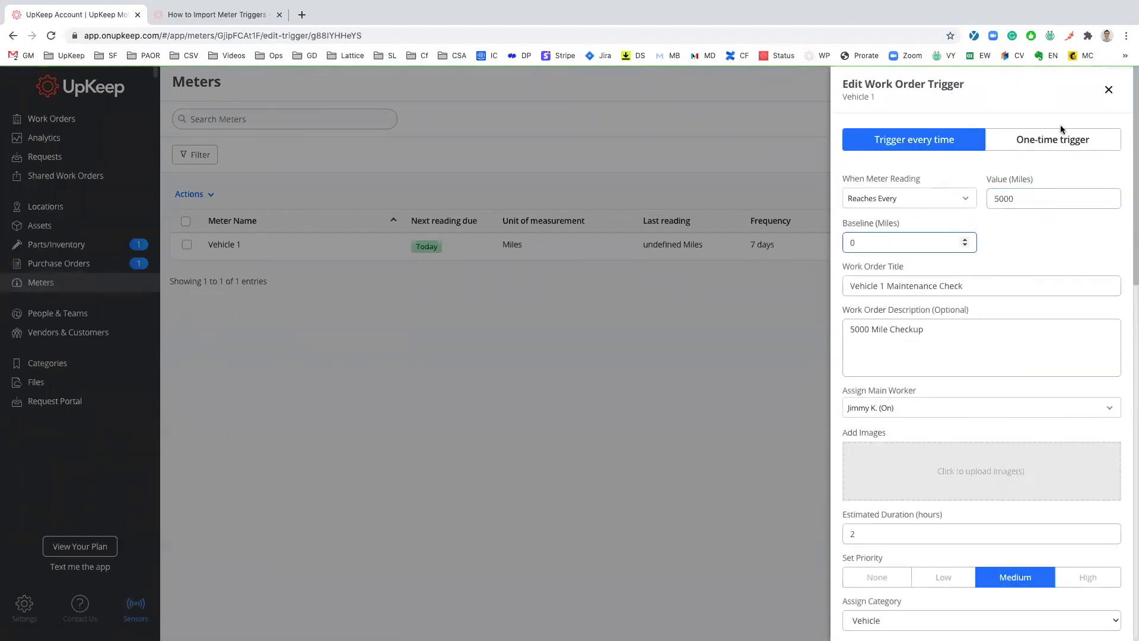
scroll(988, 109, "down", 1)
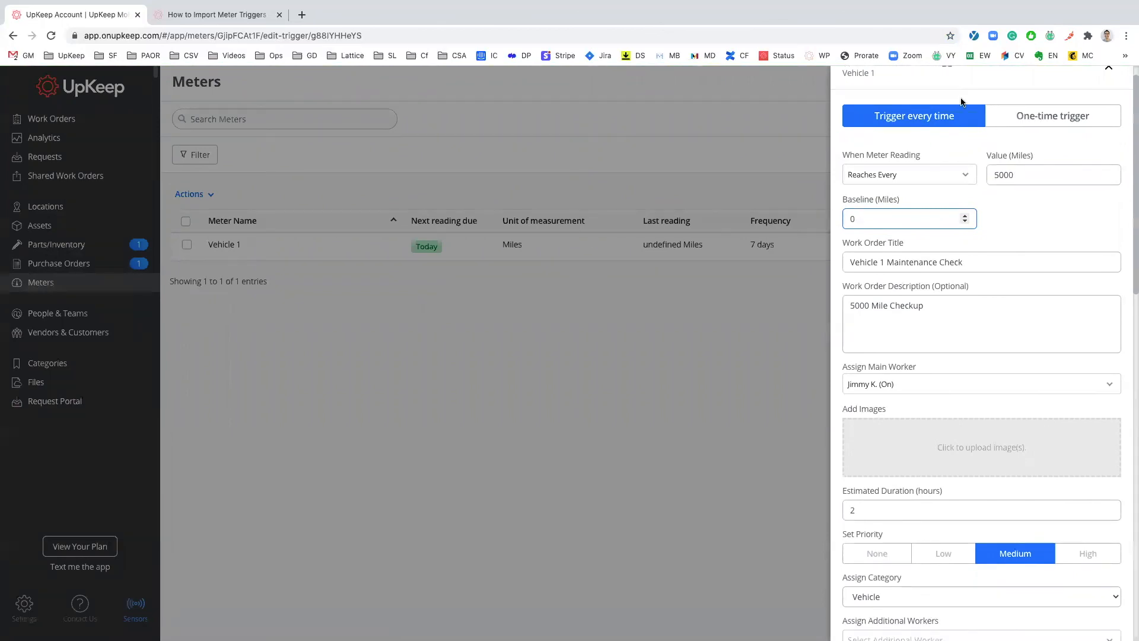
scroll(938, 130, "down", 1)
left_click(1048, 174)
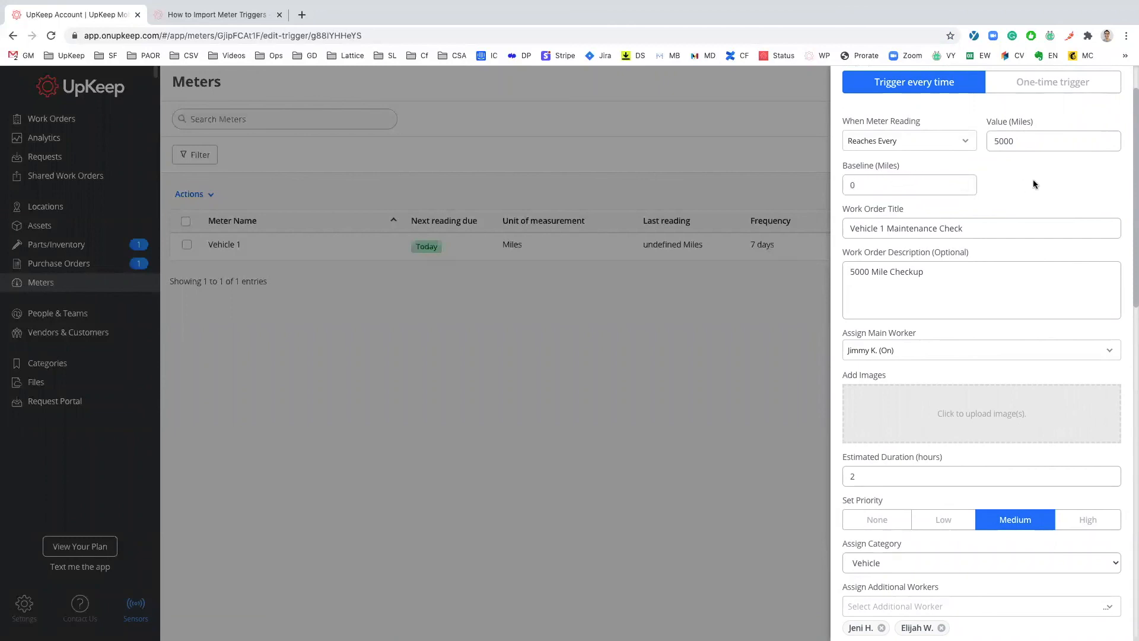
Step: Review the trigger's description, workers, duration, priority, category, team, location, asset and checklist tasks, and close it without changes
scroll(1034, 179, "down", 3)
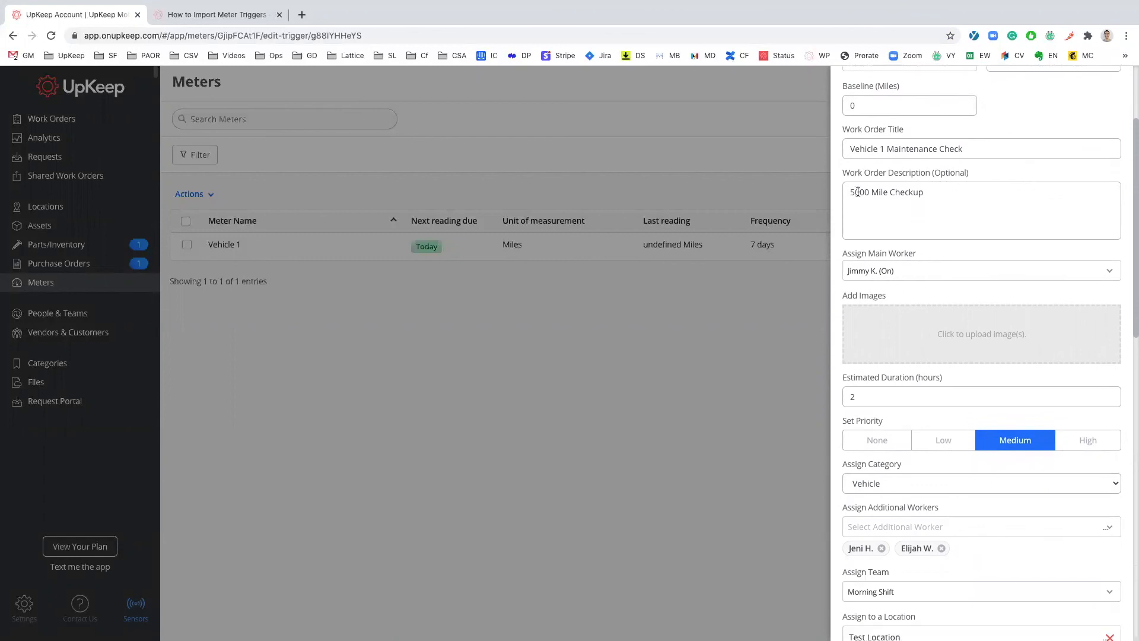
scroll(984, 184, "down", 2)
scroll(987, 185, "down", 3)
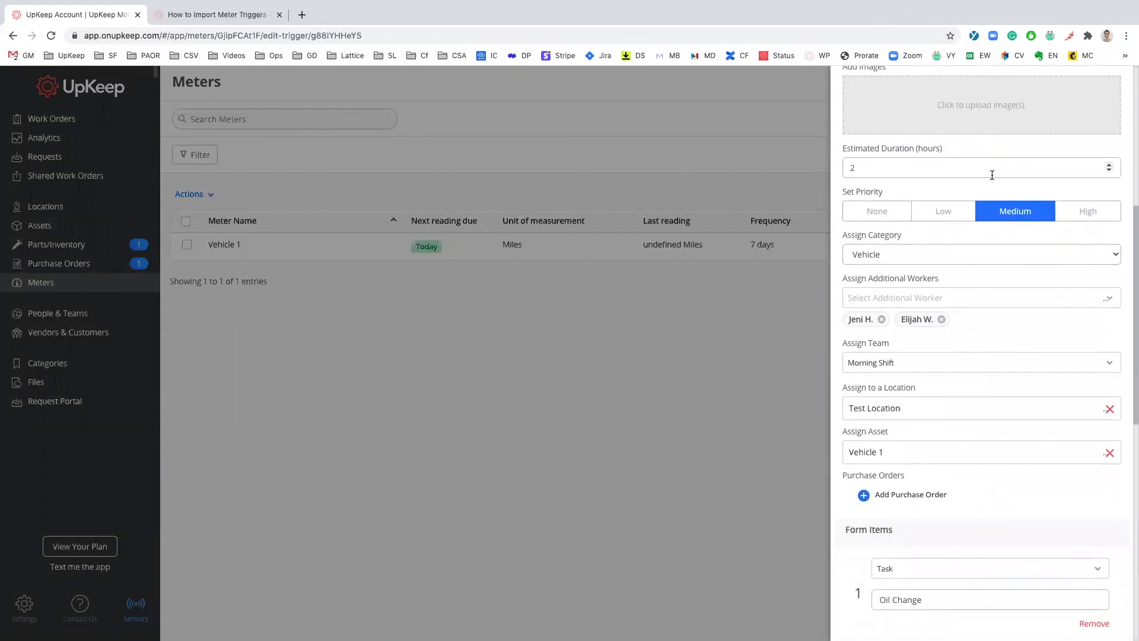
scroll(969, 204, "down", 2)
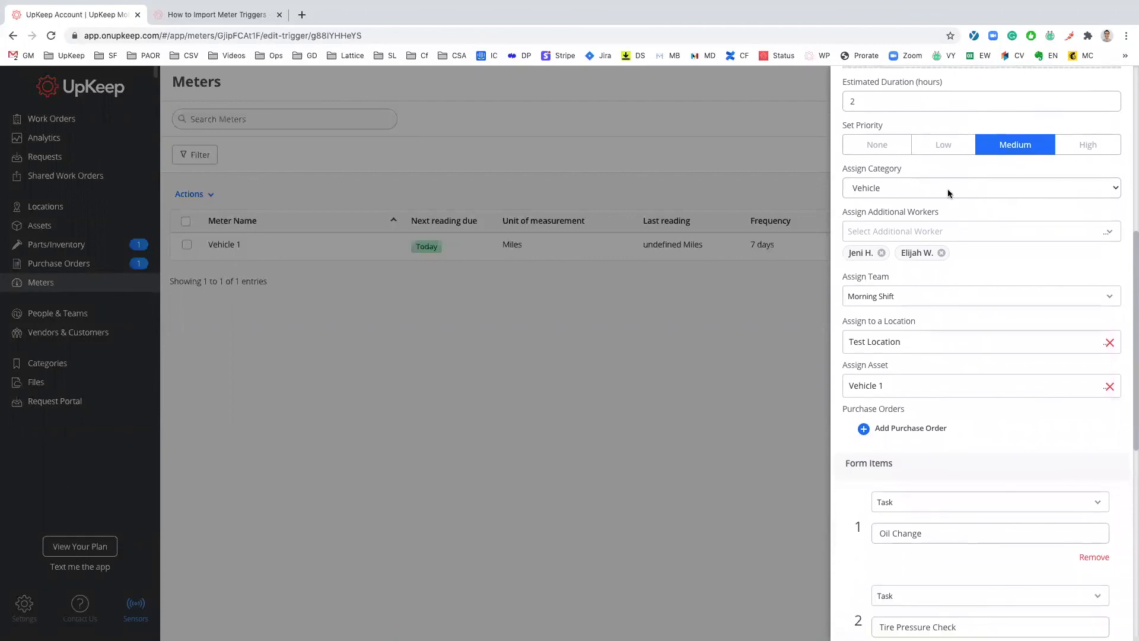
scroll(917, 255, "down", 5)
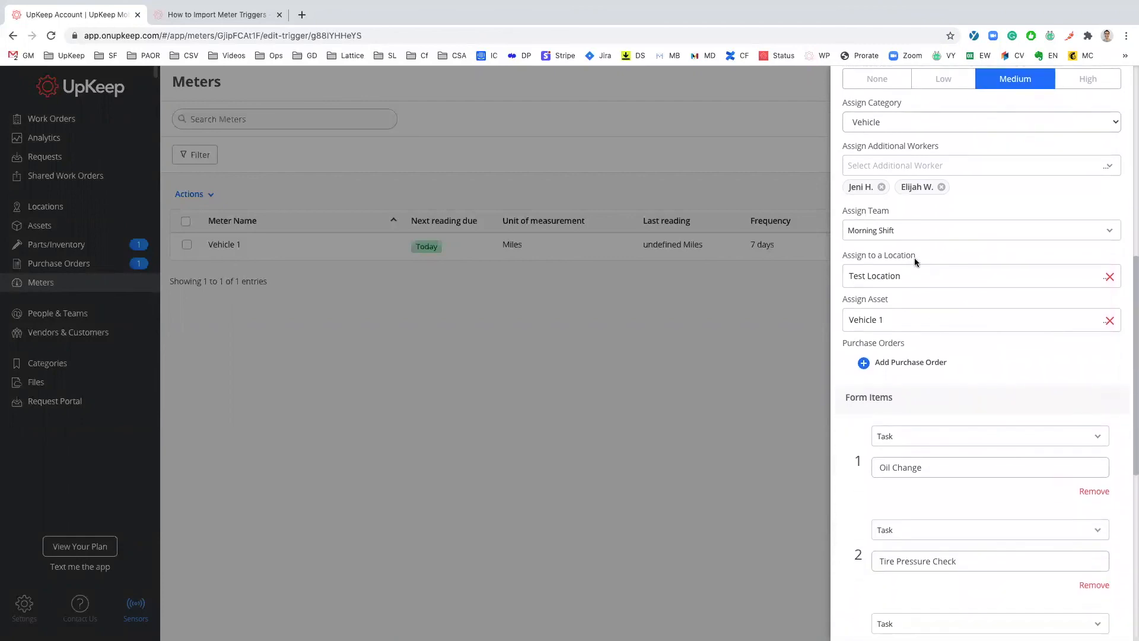
scroll(930, 253, "down", 4)
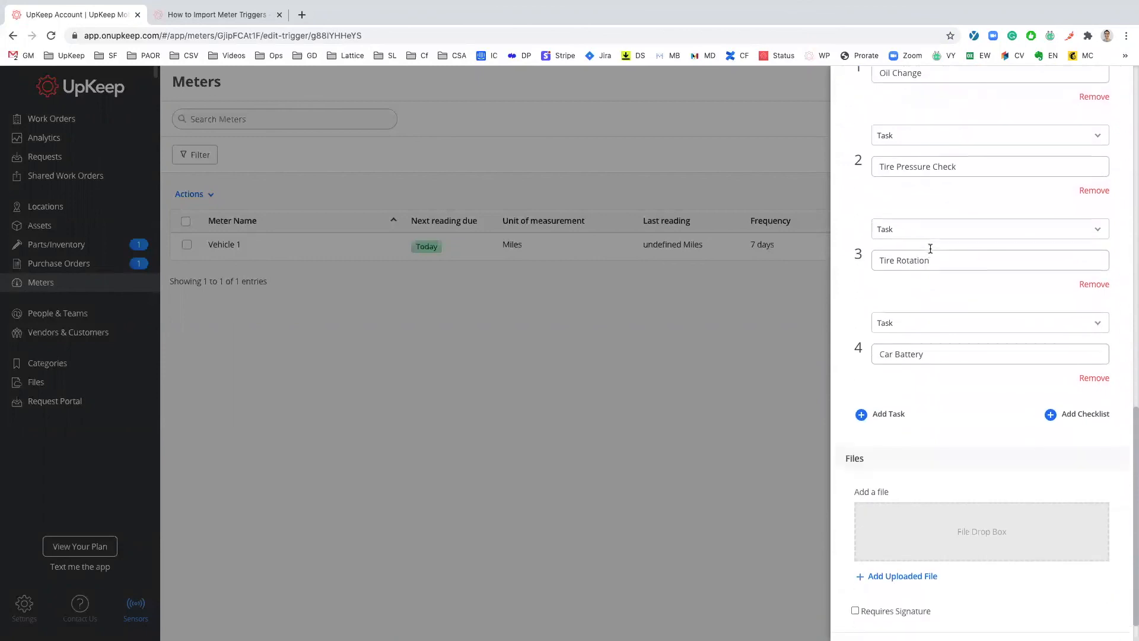
left_click(710, 375)
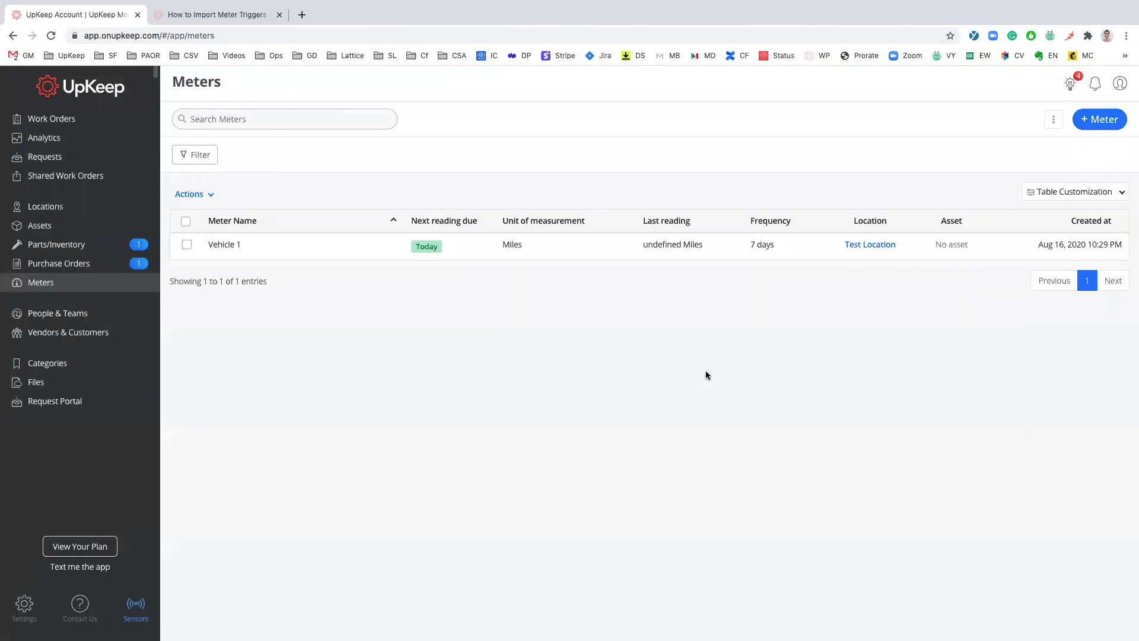